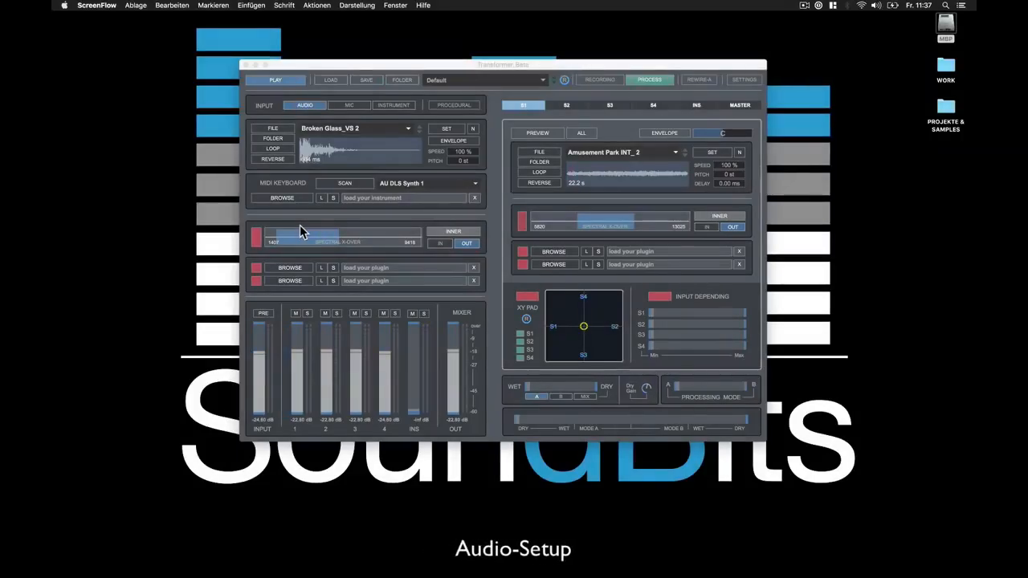
# Step: Open the settings, bring up the MIDI mapping window and choose the MIDI input device
pyautogui.click(743, 80)
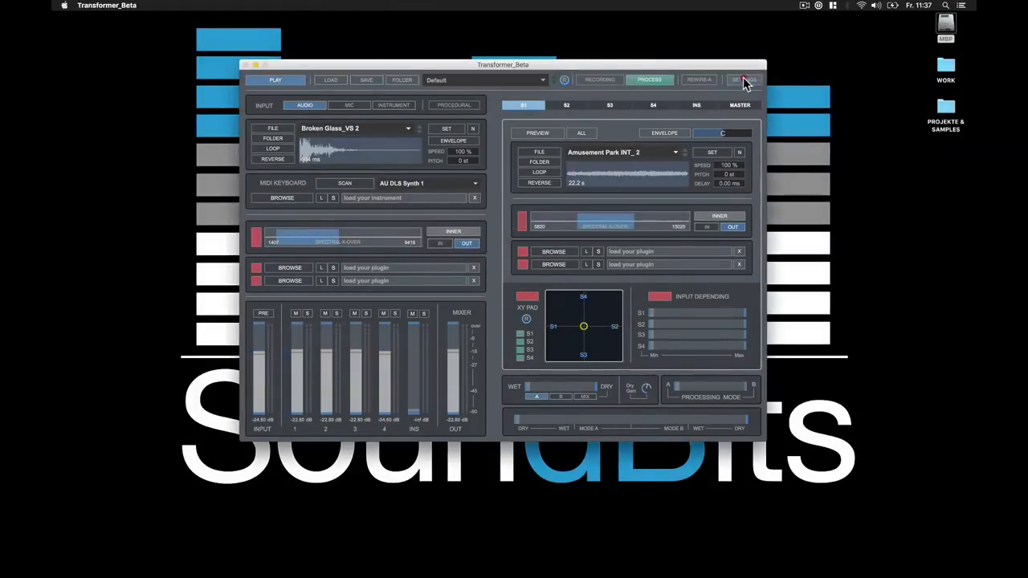
pyautogui.click(743, 77)
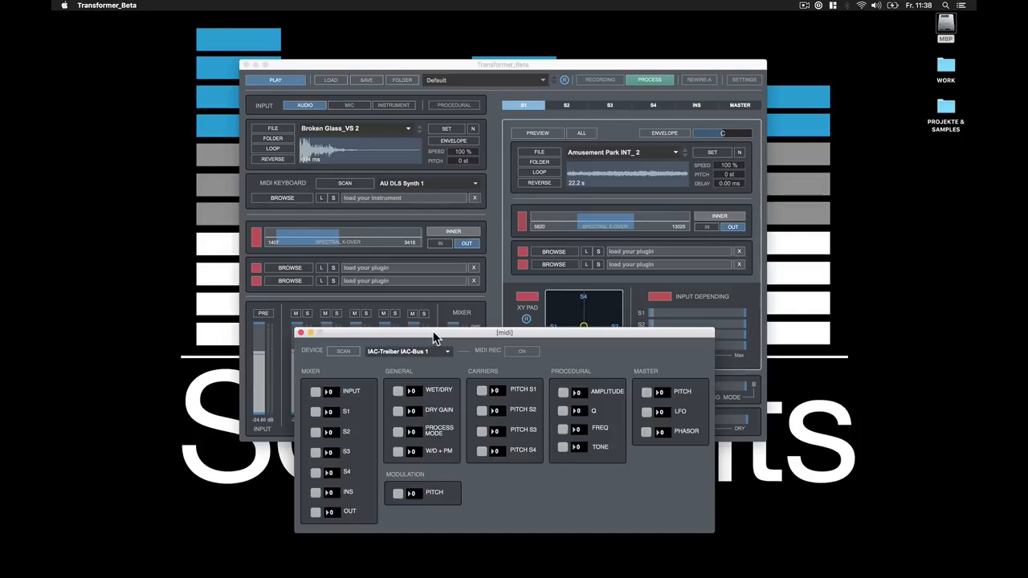
pyautogui.click(376, 352)
pyautogui.click(420, 381)
# Step: Enable MIDI mapping for the mixer's INPUT, S1, S2, S3, S4, INS and OUT channels and close the MIDI window
pyautogui.click(315, 392)
pyautogui.click(310, 392)
pyautogui.click(316, 412)
pyautogui.click(315, 432)
pyautogui.click(316, 453)
pyautogui.click(316, 473)
pyautogui.click(315, 492)
pyautogui.click(316, 512)
pyautogui.click(301, 333)
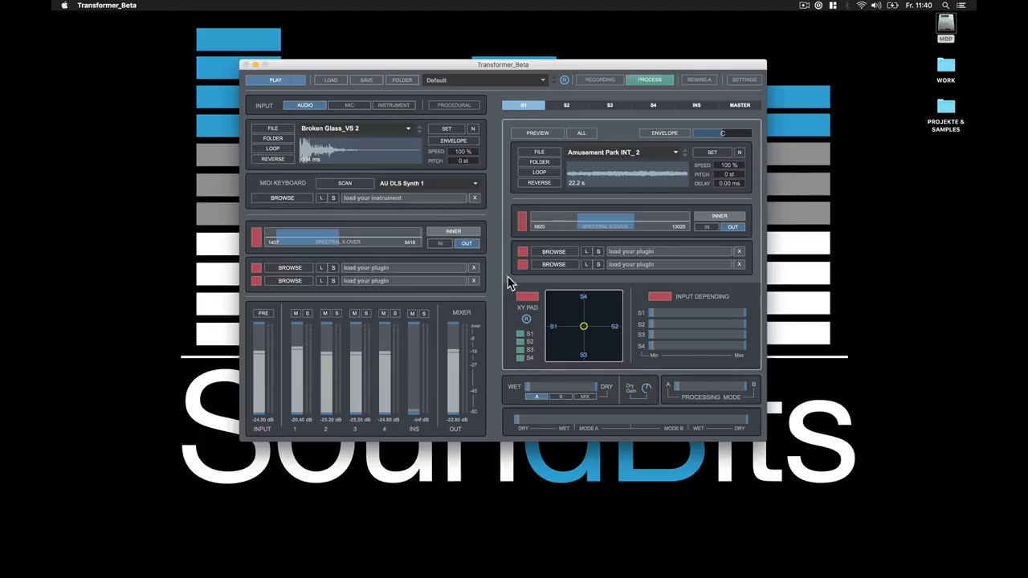
# Step: Examine the pages of the four sample players S1 to S4, returning to S1 at the end
pyautogui.click(564, 105)
pyautogui.click(610, 105)
pyautogui.click(654, 105)
pyautogui.click(567, 107)
pyautogui.click(523, 106)
pyautogui.click(566, 105)
pyautogui.click(610, 105)
pyautogui.click(653, 105)
pyautogui.click(525, 106)
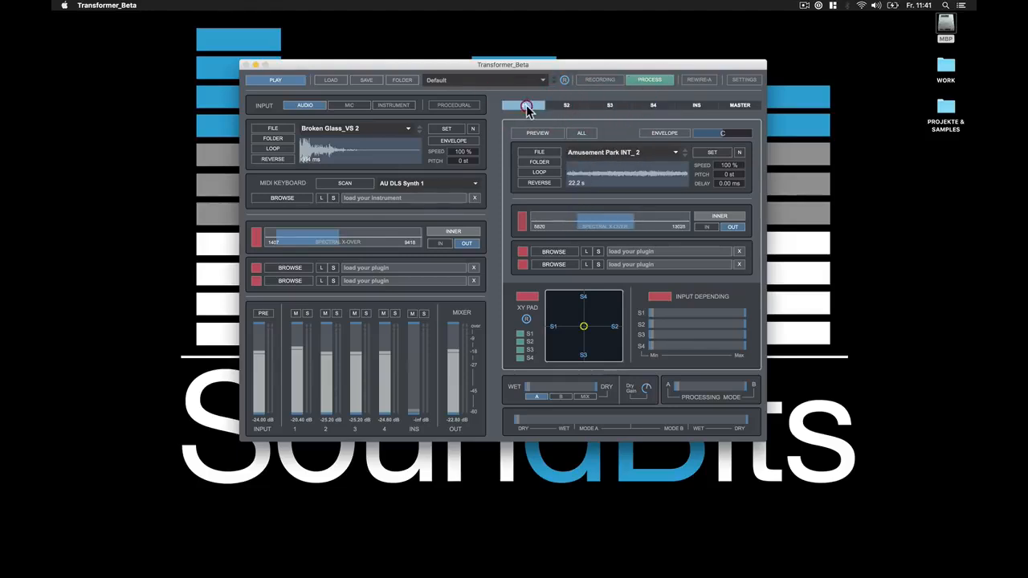
# Step: Load Massive.vst from the VST plug-ins folder into the first instrument slot of the INS page
pyautogui.click(696, 106)
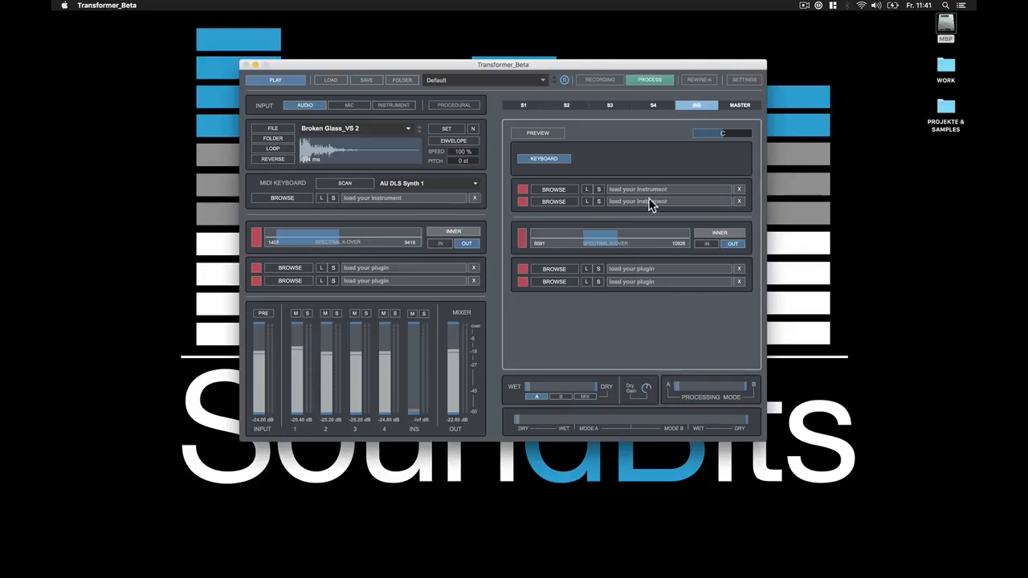
pyautogui.click(558, 189)
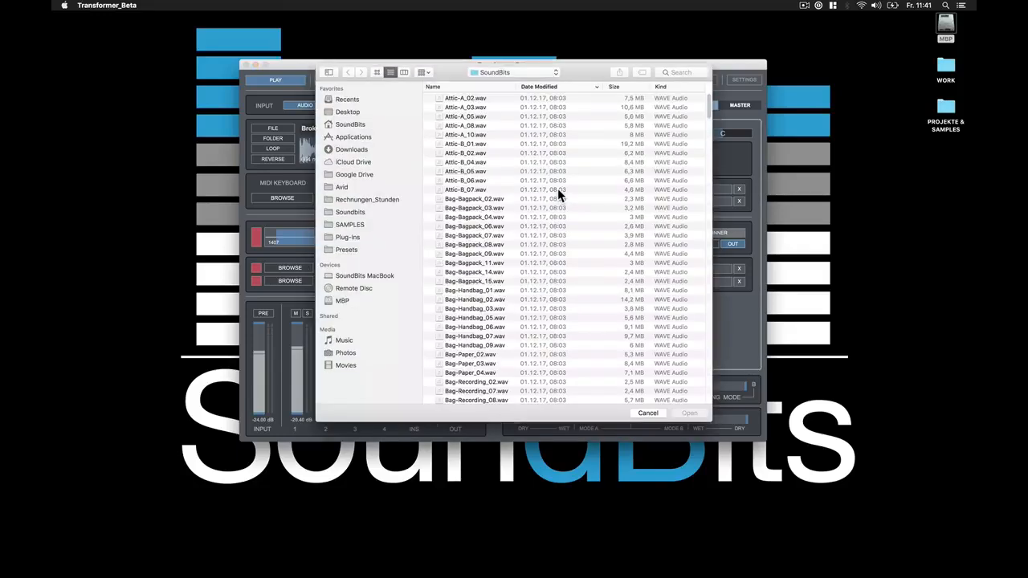
pyautogui.click(353, 236)
pyautogui.doubleClick(446, 108)
pyautogui.write('massive')
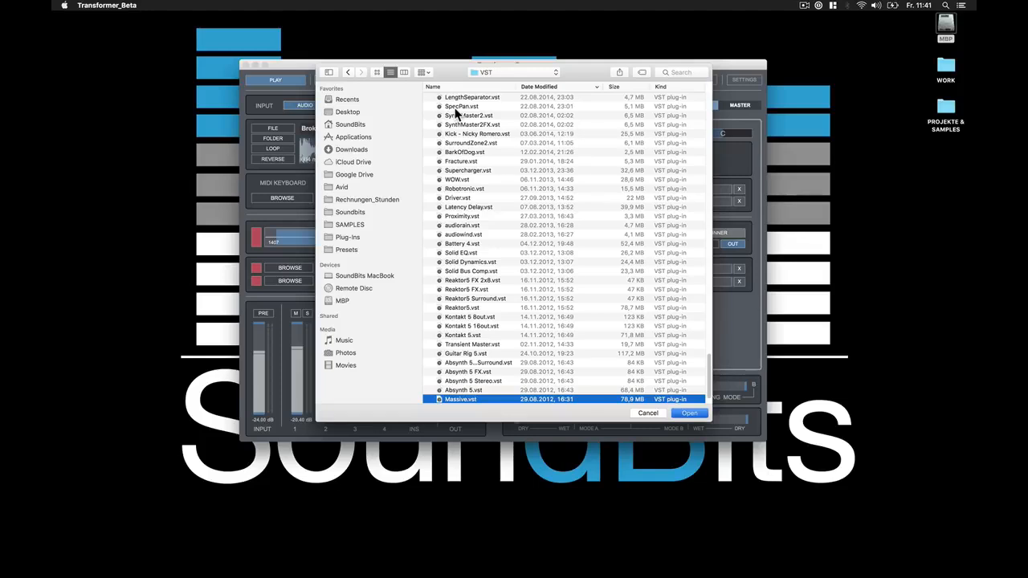
pyautogui.press('Return')
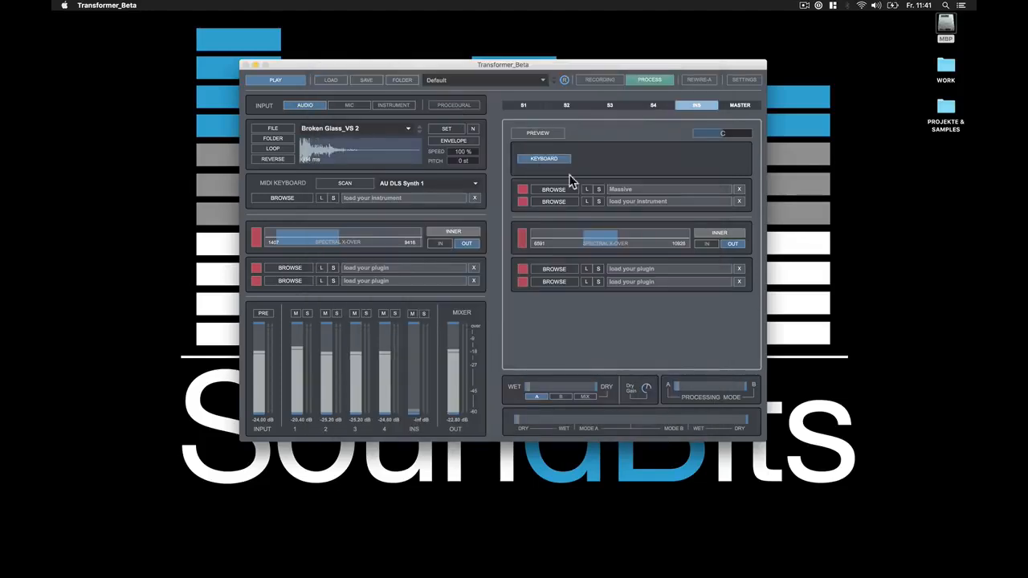
# Step: Open the loaded Massive instrument and set the INS page's trigger mode to AUTOKEY
pyautogui.click(633, 192)
pyautogui.click(633, 192)
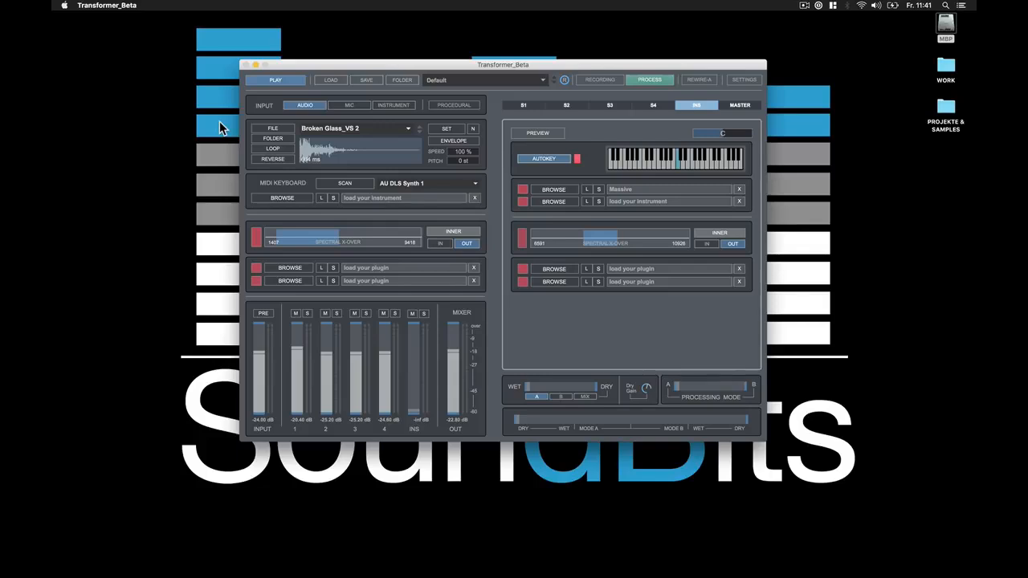
pyautogui.click(527, 160)
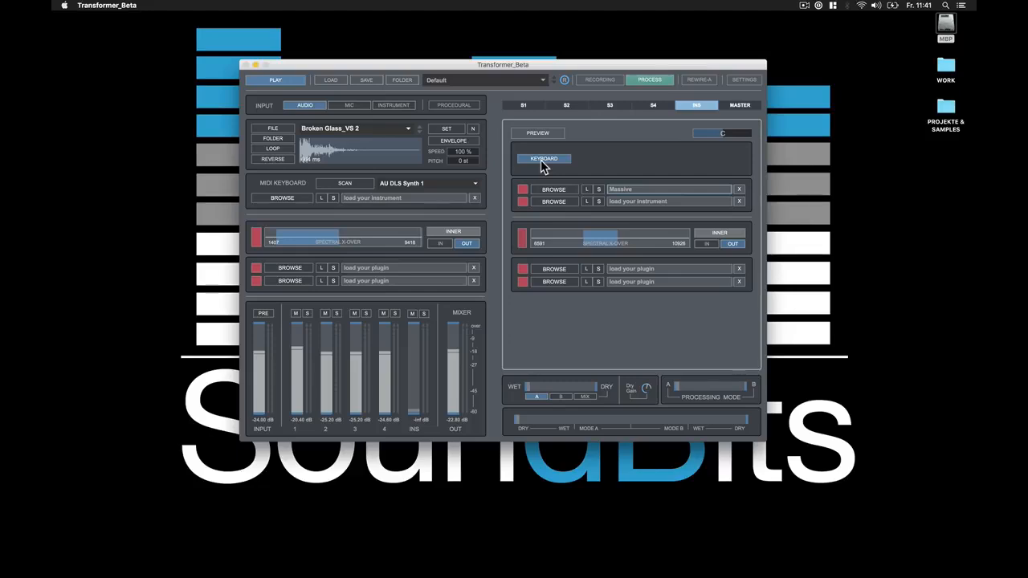
pyautogui.click(541, 160)
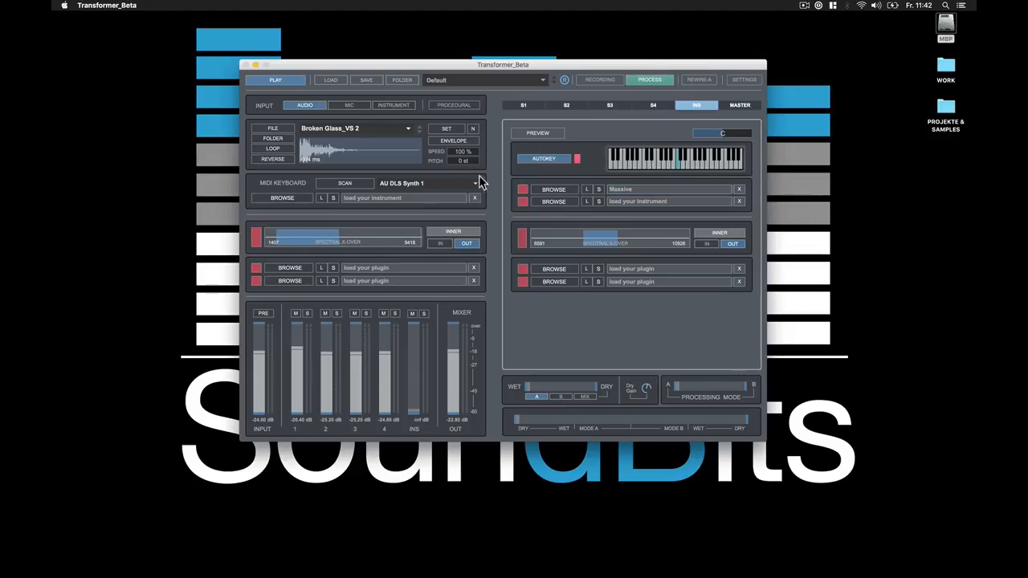
# Step: Toggle the activation switches of both instrument slots and remove Massive from the first slot
pyautogui.click(521, 191)
pyautogui.click(522, 201)
pyautogui.click(523, 191)
pyautogui.click(740, 190)
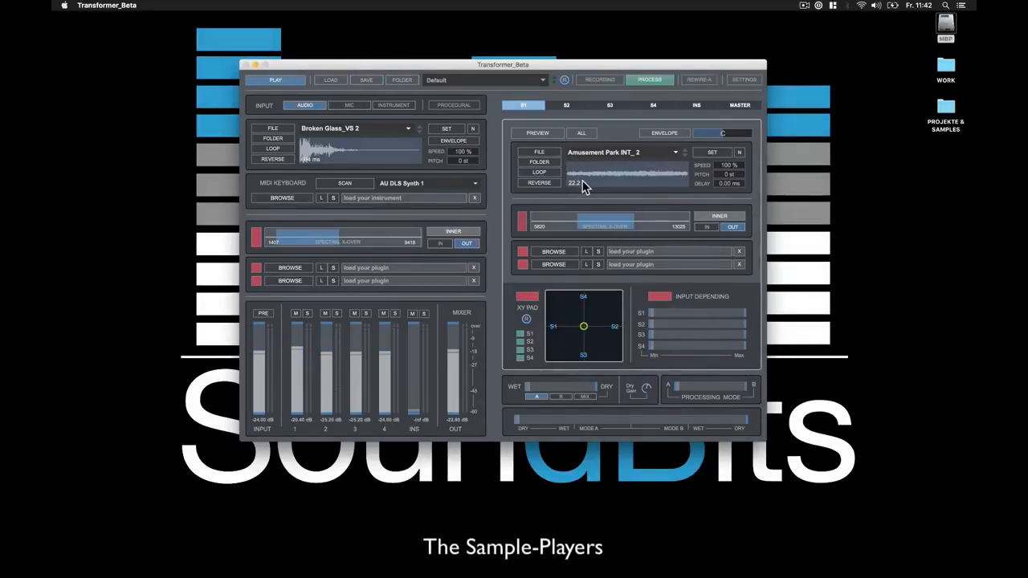
# Step: Look through S1's list of available samples and its file browser, leaving both without a selection
pyautogui.click(675, 153)
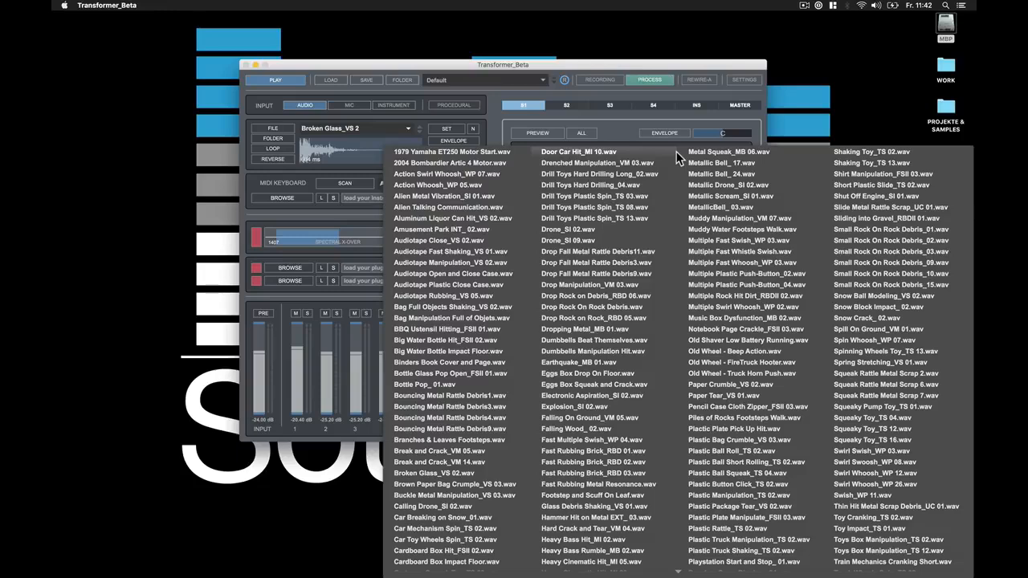
pyautogui.scroll(-3, 674, 240)
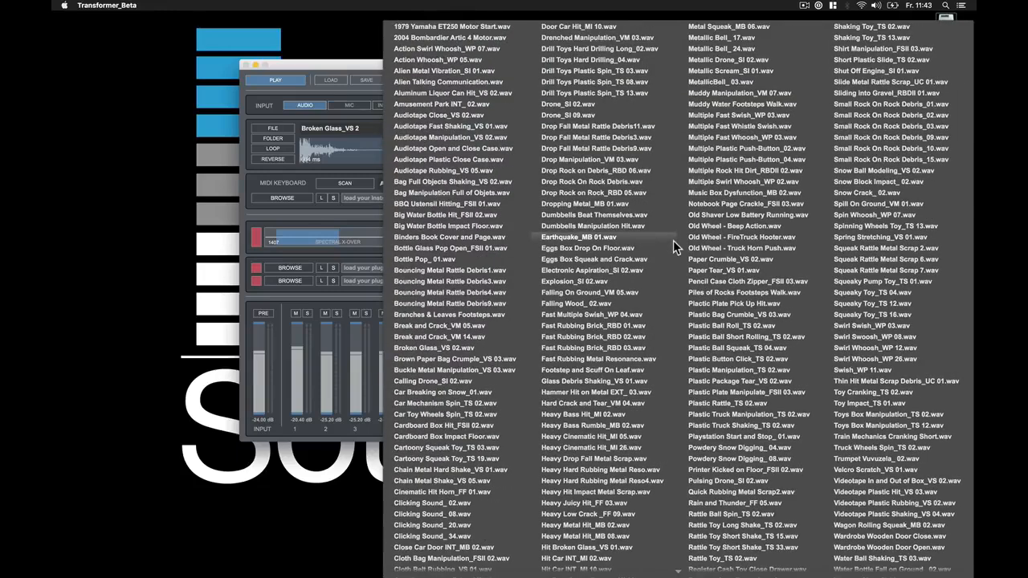
pyautogui.press('Escape')
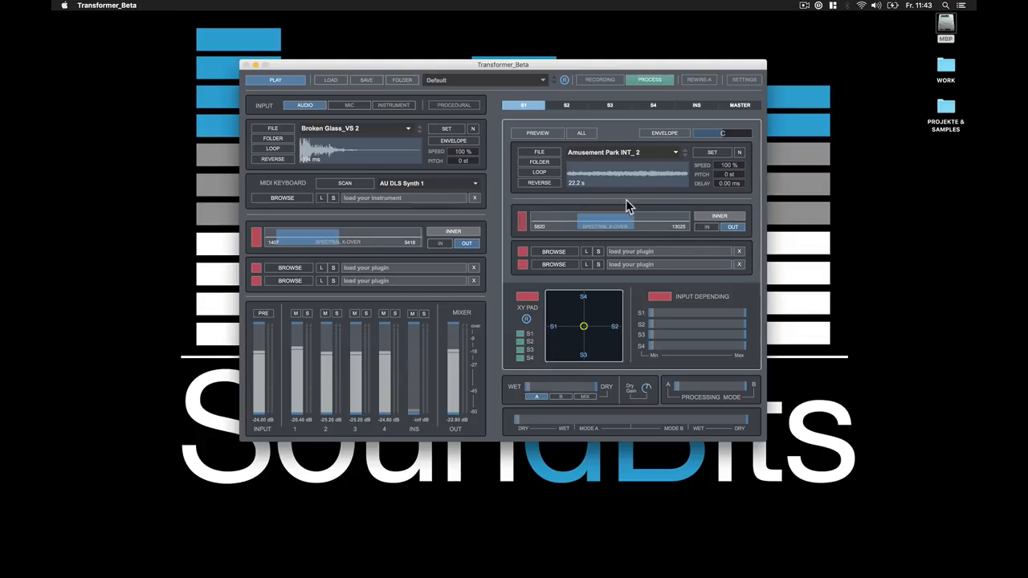
pyautogui.click(547, 155)
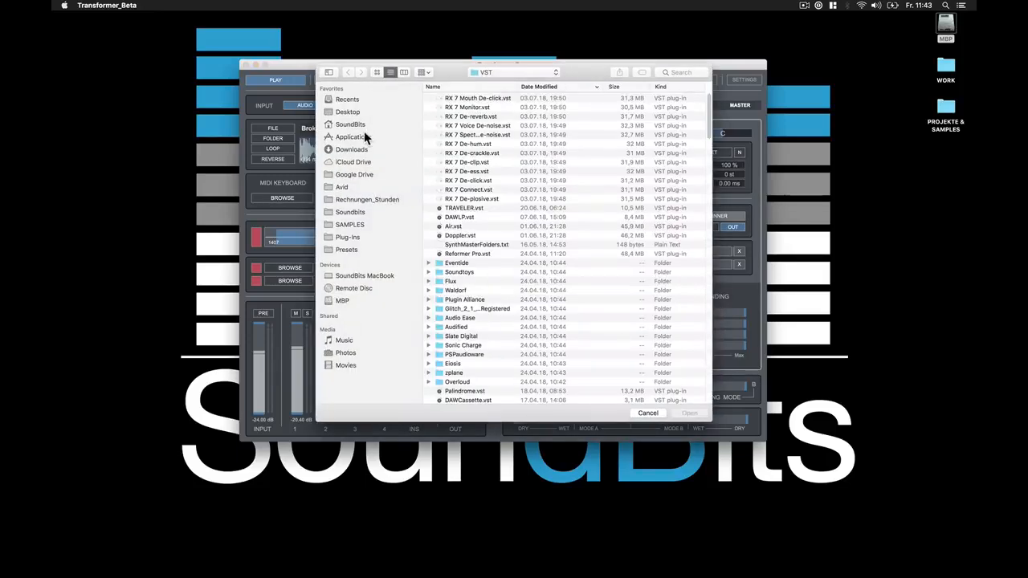
pyautogui.press('Escape')
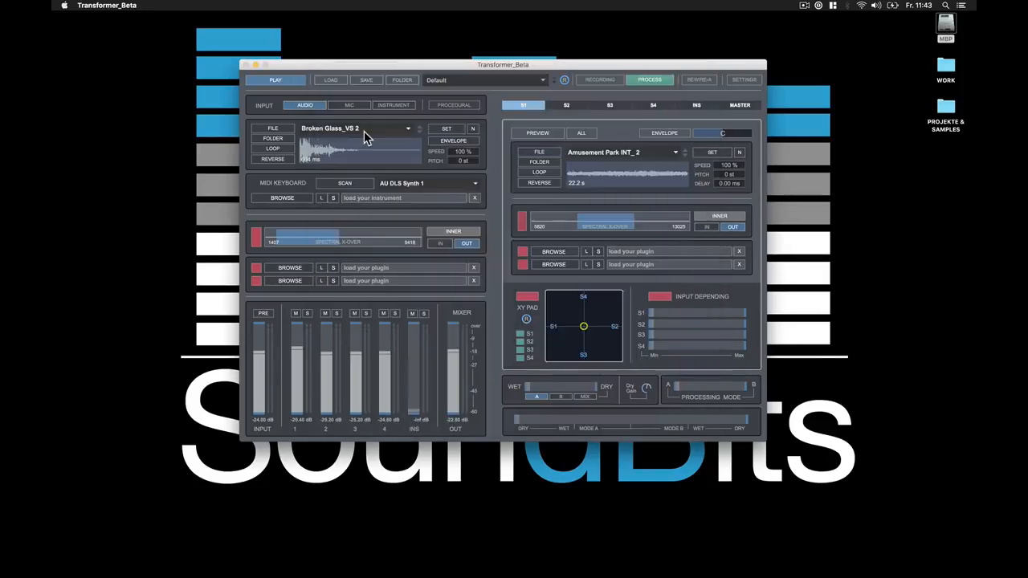
# Step: In Finder, open the SoundBits impact Sounds folder under SAMPLES and load a Metal_Hit WAV file into sample player S1
pyautogui.doubleClick(945, 109)
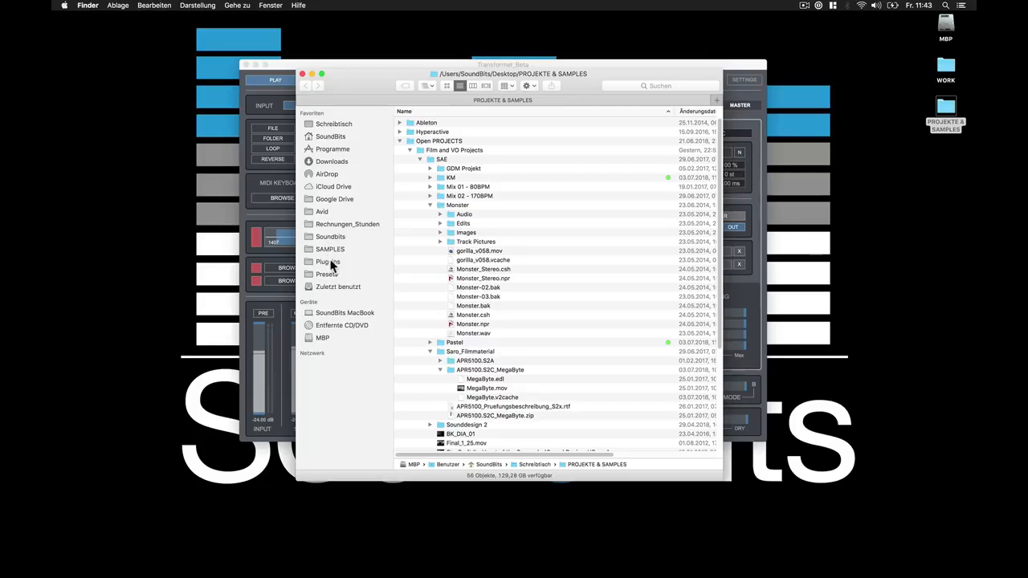
pyautogui.click(330, 250)
pyautogui.doubleClick(436, 241)
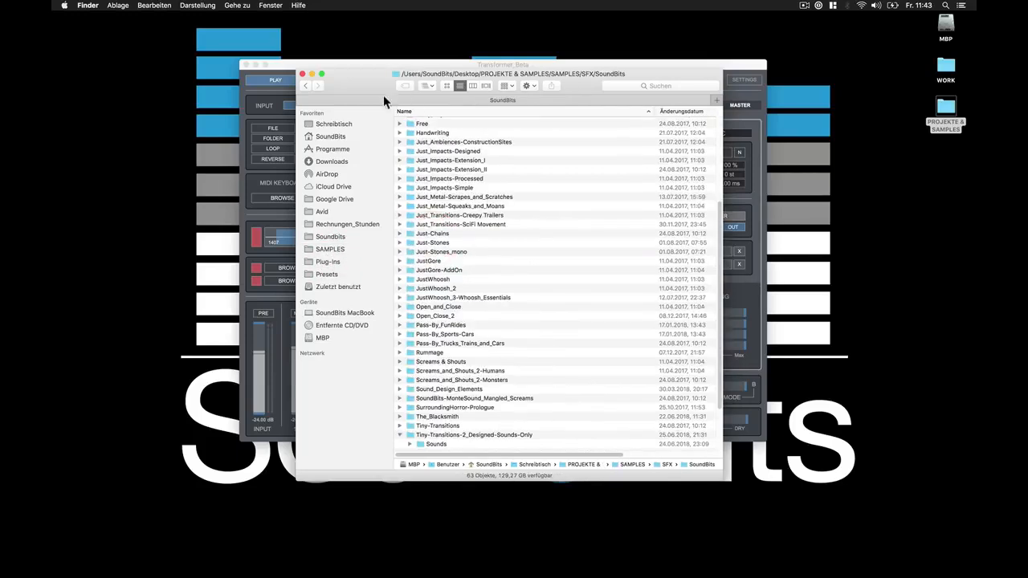
pyautogui.moveTo(394, 104); pyautogui.dragTo(702, 152)
pyautogui.doubleClick(778, 216)
pyautogui.doubleClick(728, 171)
pyautogui.moveTo(723, 121); pyautogui.dragTo(774, 218)
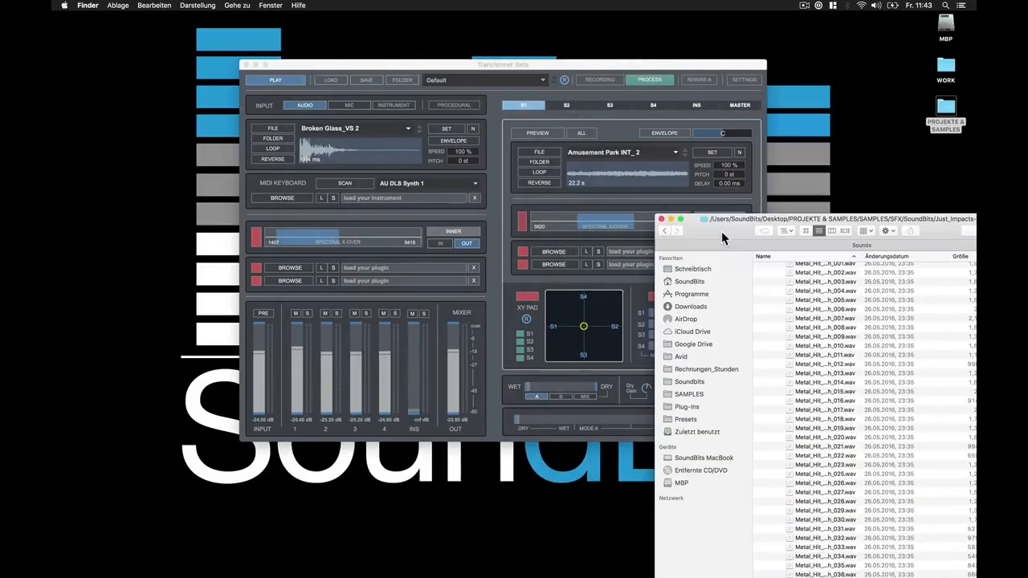
pyautogui.moveTo(820, 300); pyautogui.dragTo(601, 152)
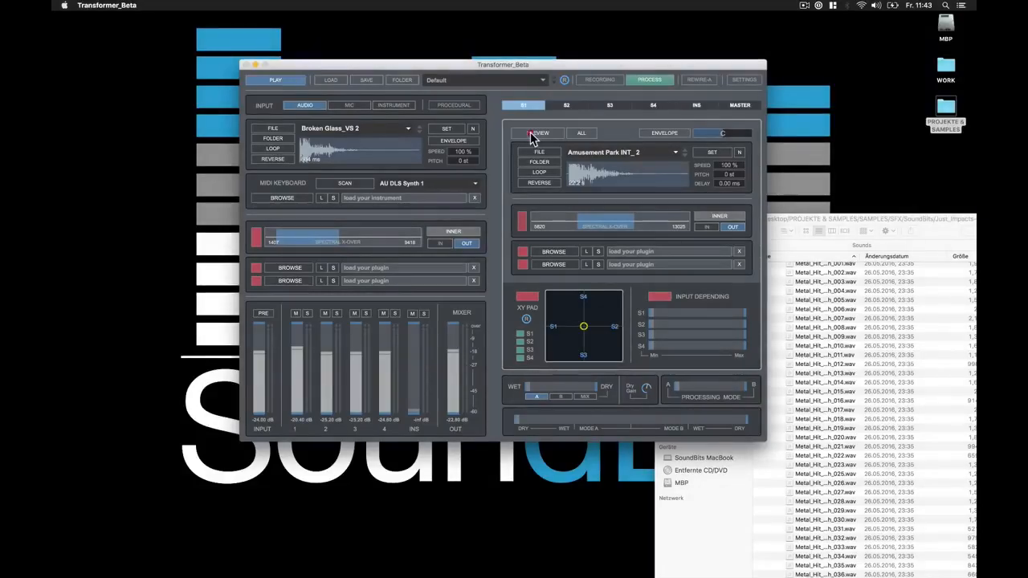
# Step: Preview the sample loaded in S1 several times and preview all sample players together
pyautogui.click(530, 133)
pyautogui.click(530, 133)
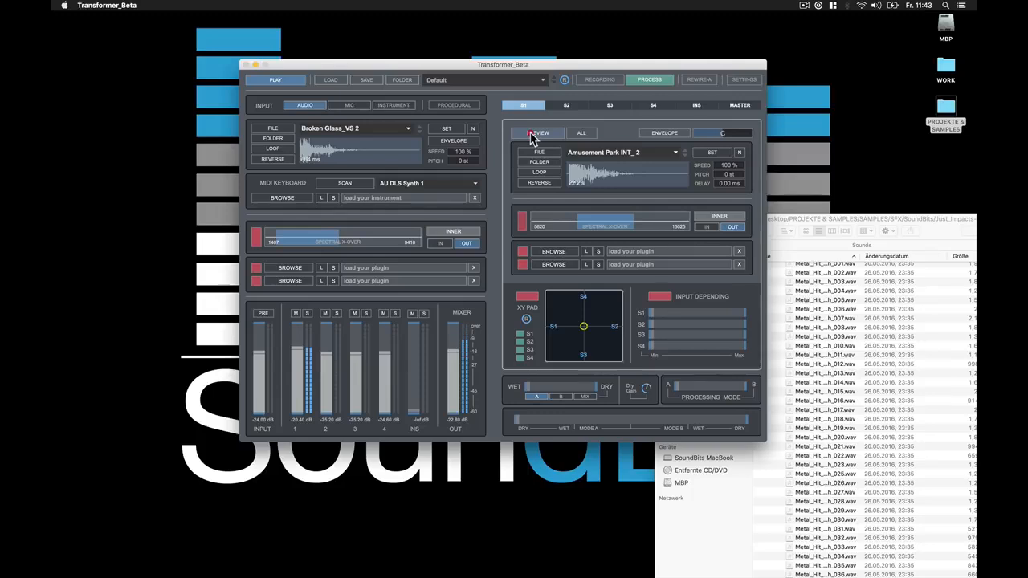
pyautogui.click(530, 133)
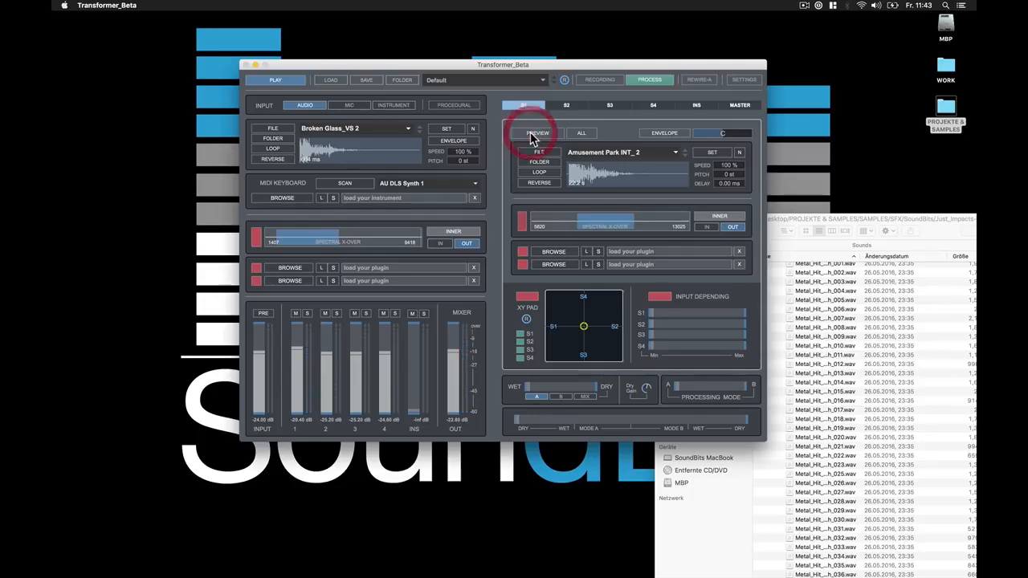
pyautogui.click(583, 133)
# Step: Load the SoundBits folder into S1 and choose Refridgerator_01.wav from its sample list
pyautogui.click(529, 163)
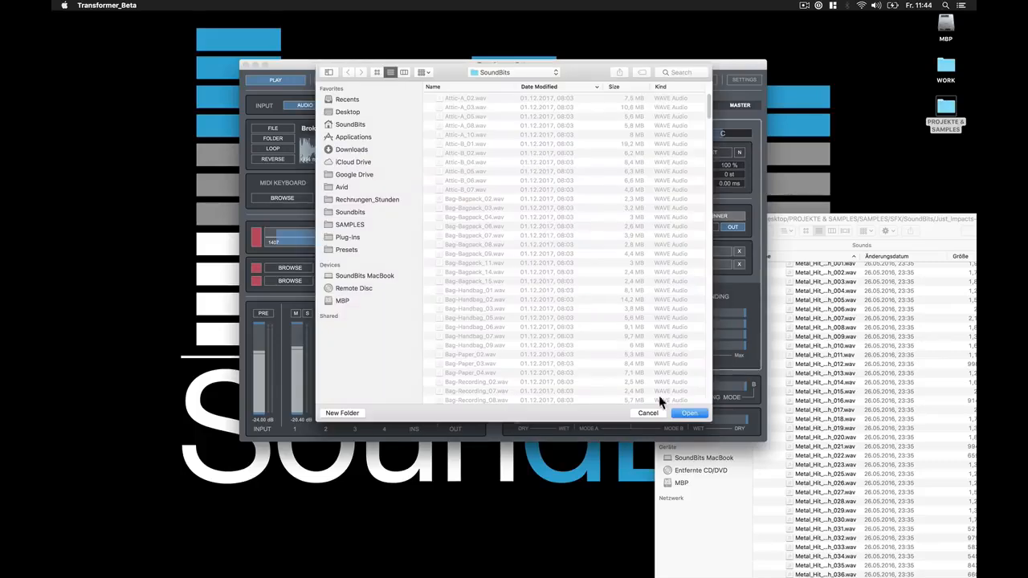
pyautogui.click(689, 413)
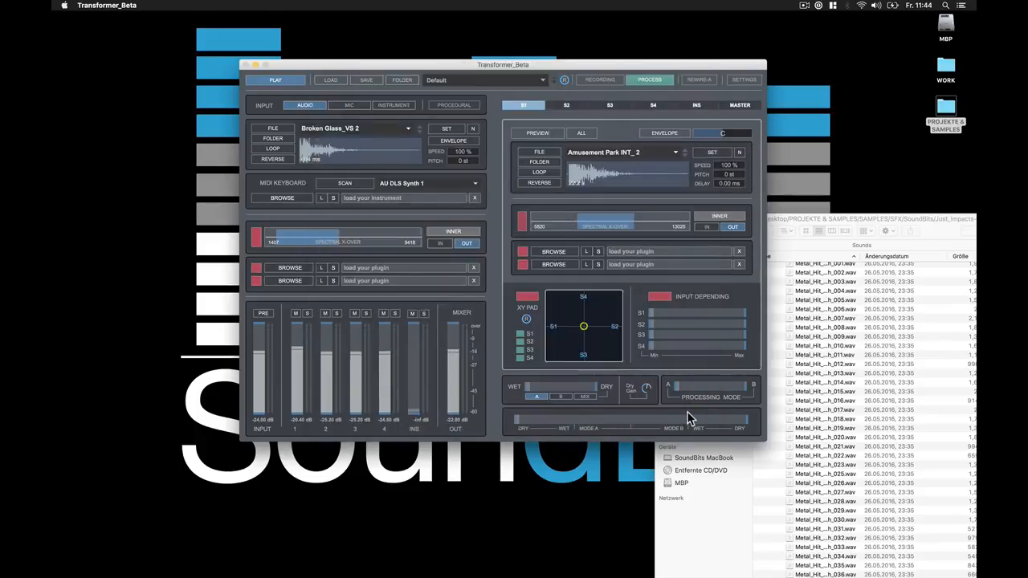
pyautogui.click(677, 158)
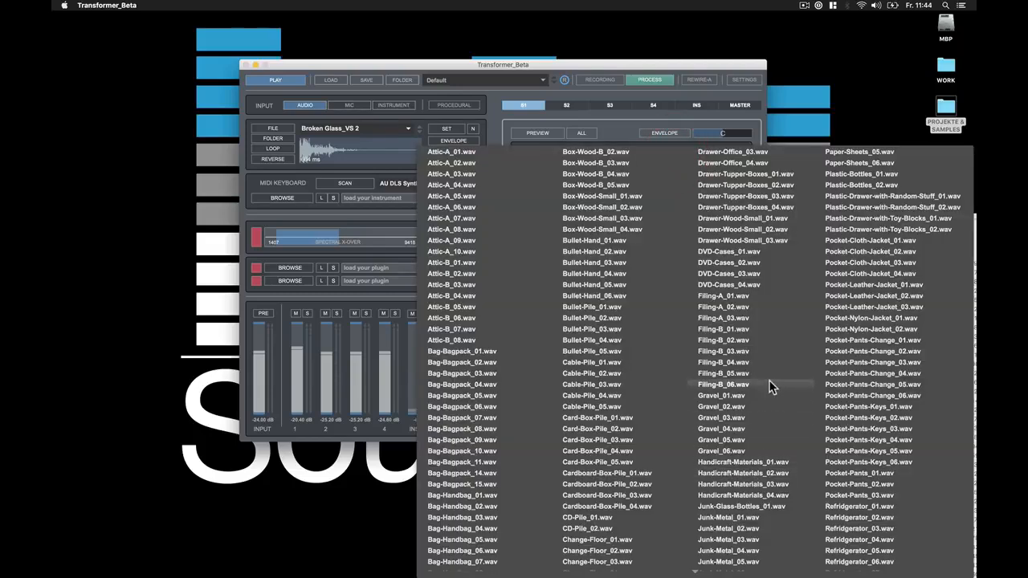
pyautogui.click(857, 506)
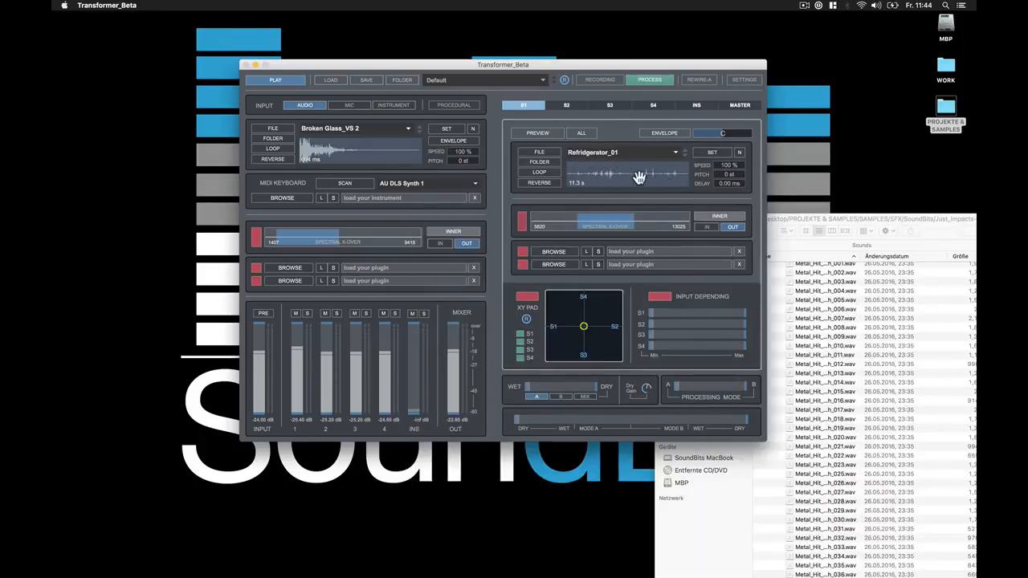
# Step: Normalize the Refridgerator_01 sample in S1 and select a section of its waveform about 2 s long
pyautogui.click(585, 181)
pyautogui.moveTo(592, 173); pyautogui.dragTo(613, 179)
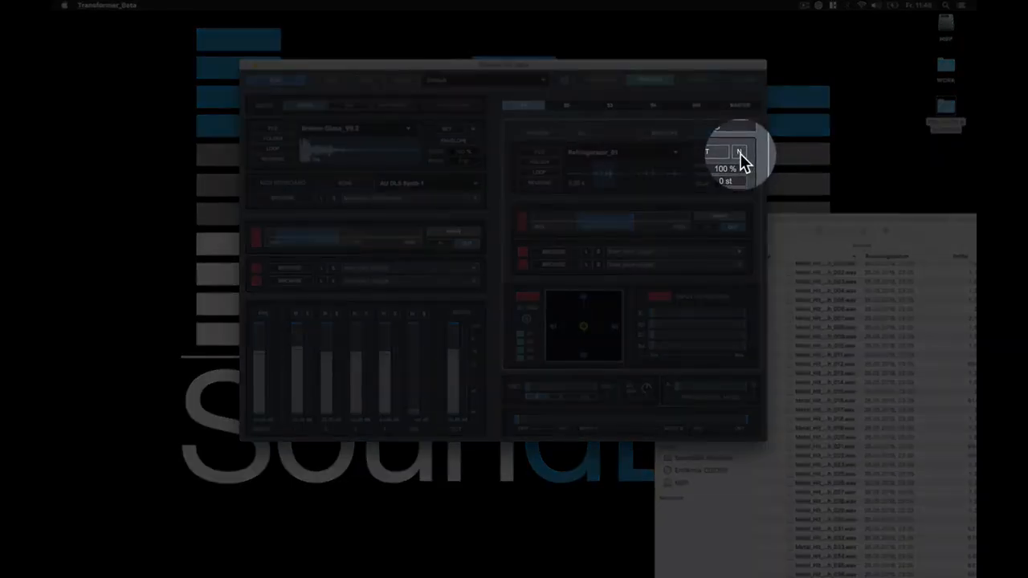
pyautogui.click(740, 152)
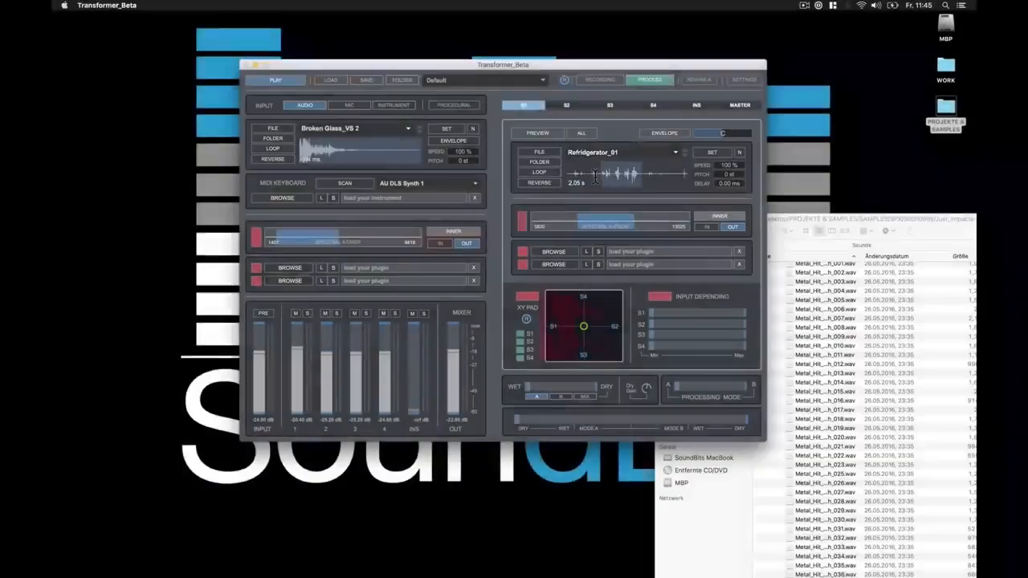
pyautogui.moveTo(595, 178)
pyautogui.mouseDown()
pyautogui.moveTo(654, 177)
pyautogui.moveTo(592, 177)
pyautogui.moveTo(601, 185)
pyautogui.mouseUp()
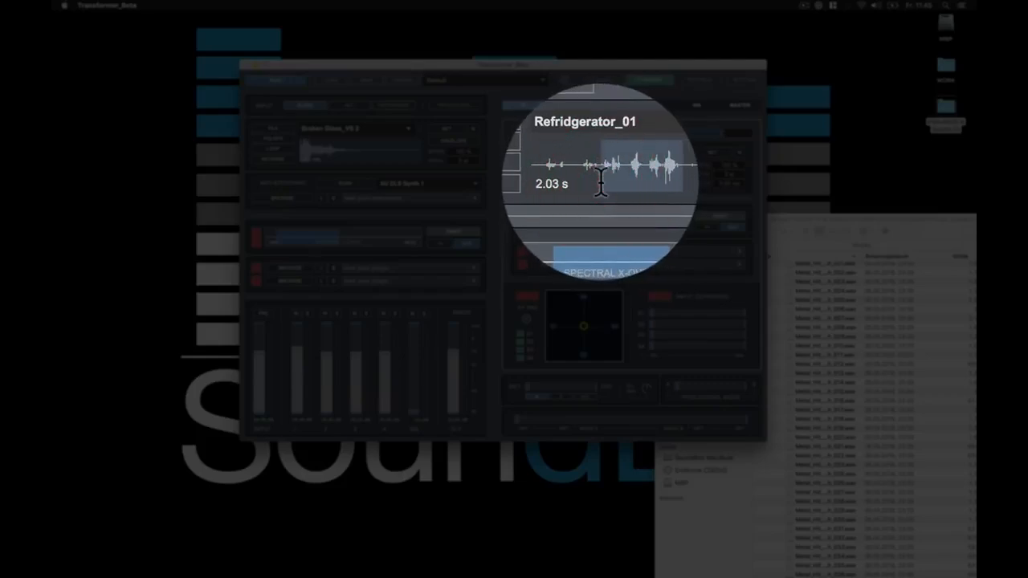
pyautogui.moveTo(610, 174)
pyautogui.mouseDown()
pyautogui.moveTo(632, 178)
pyautogui.moveTo(593, 179)
pyautogui.moveTo(620, 173)
pyautogui.moveTo(640, 261)
pyautogui.moveTo(599, 239)
pyautogui.moveTo(609, 194)
pyautogui.moveTo(629, 222)
pyautogui.mouseUp()
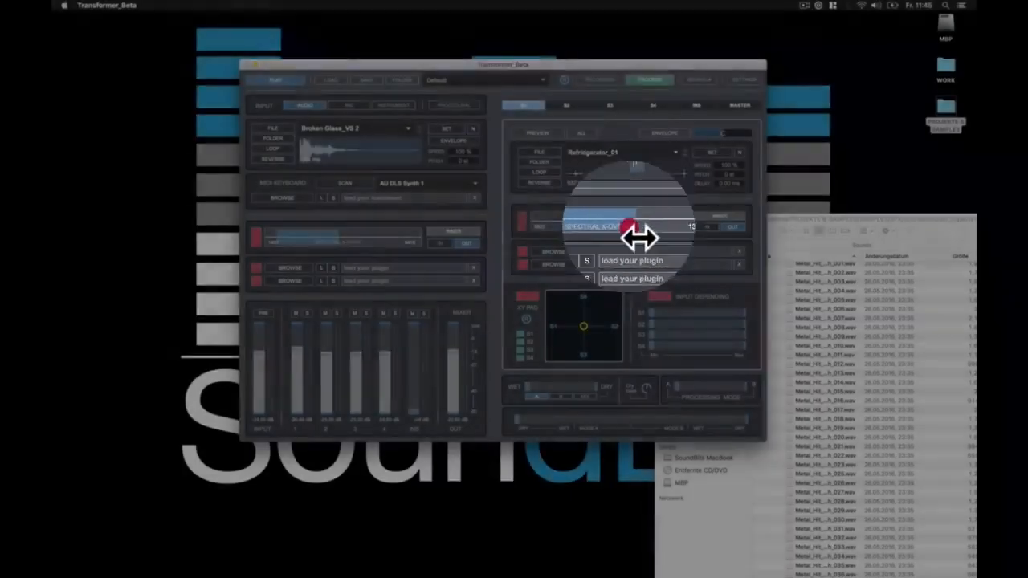
# Step: Toggle the LOOP and REVERSE playback options of S1 and keep its panning at the center
pyautogui.click(546, 173)
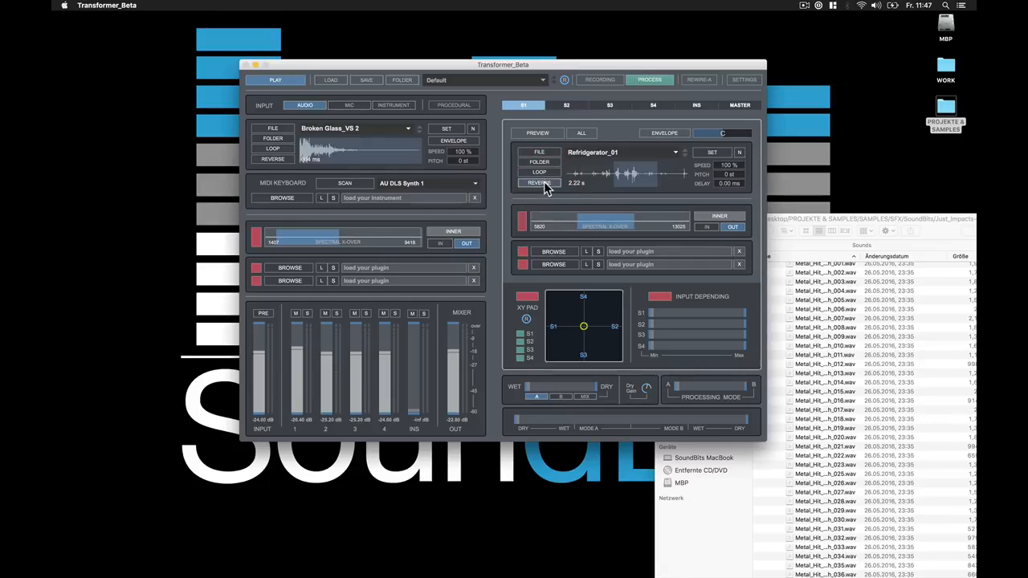
pyautogui.click(544, 181)
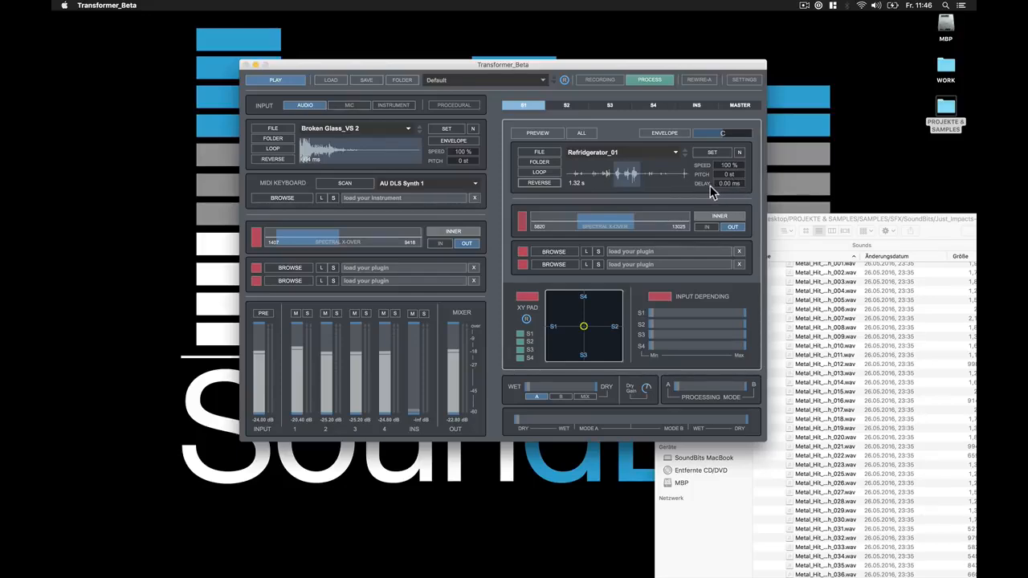
pyautogui.moveTo(723, 133)
pyautogui.mouseDown()
pyautogui.moveTo(470, 213)
pyautogui.moveTo(385, 294)
pyautogui.moveTo(453, 336)
pyautogui.moveTo(565, 97)
pyautogui.moveTo(755, 132)
pyautogui.moveTo(722, 133)
pyautogui.mouseUp()
# Step: Open S1's envelope window, extend the selected waveform section to 2.22 s and toggle the envelope's T option
pyautogui.click(663, 133)
pyautogui.moveTo(647, 170); pyautogui.dragTo(791, 35)
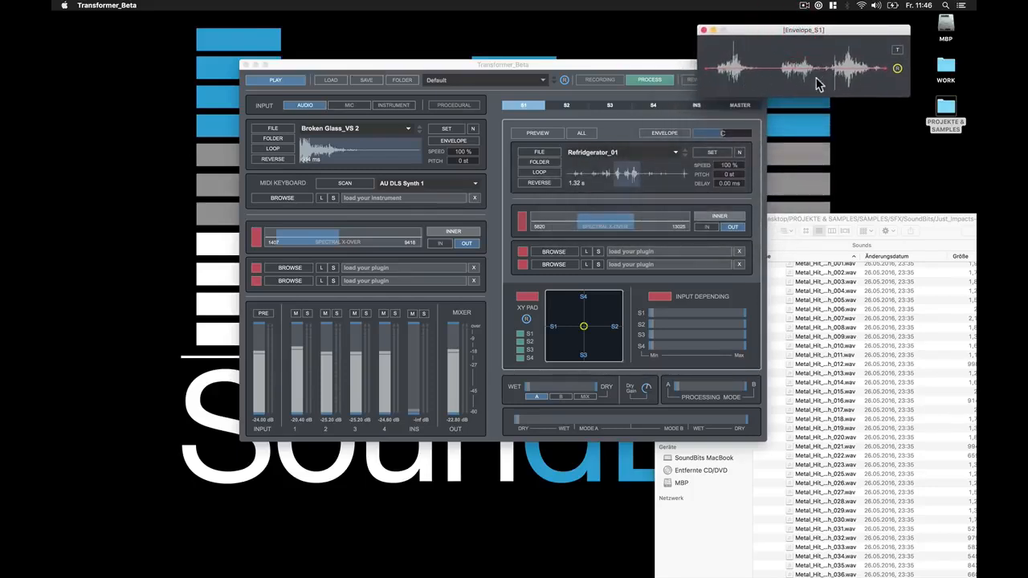
pyautogui.moveTo(640, 176)
pyautogui.mouseDown()
pyautogui.moveTo(655, 175)
pyautogui.moveTo(641, 182)
pyautogui.mouseUp()
pyautogui.click(897, 54)
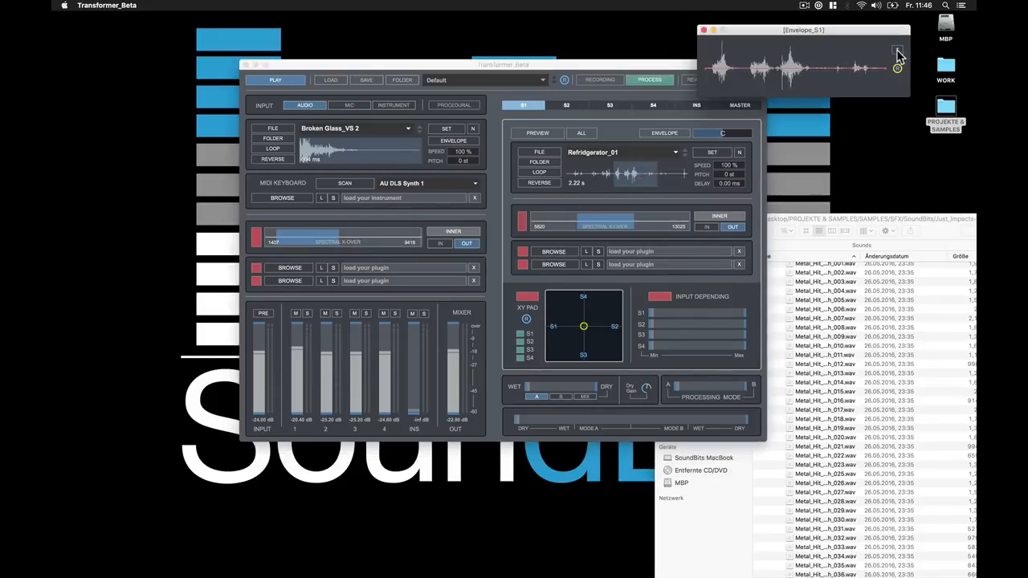
# Step: Add points to S1's envelope line, lowering one before the middle and raising the following one, and close the envelope window
pyautogui.click(745, 33)
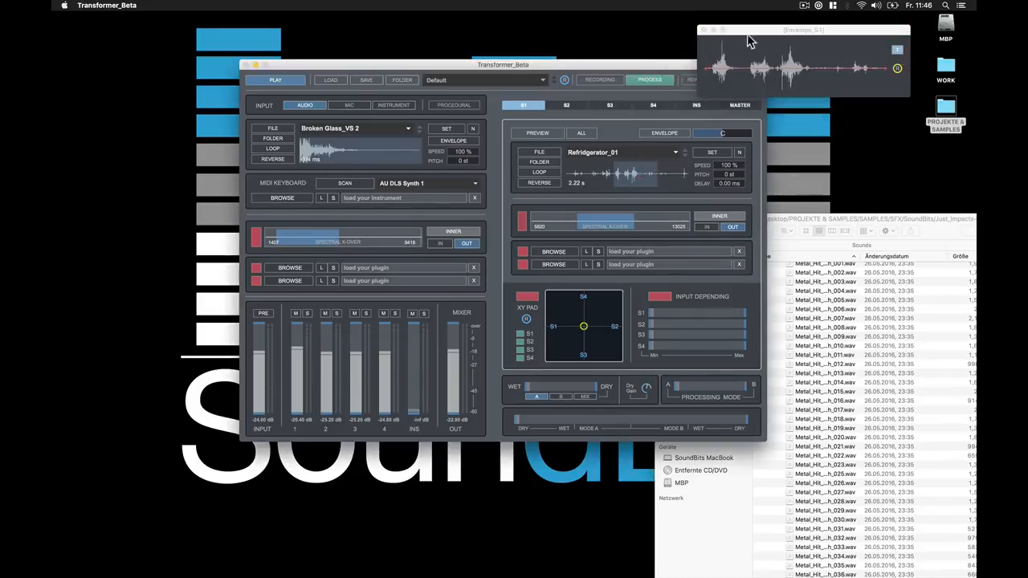
pyautogui.click(668, 65)
pyautogui.click(744, 32)
pyautogui.click(759, 80)
pyautogui.moveTo(792, 83); pyautogui.dragTo(788, 61)
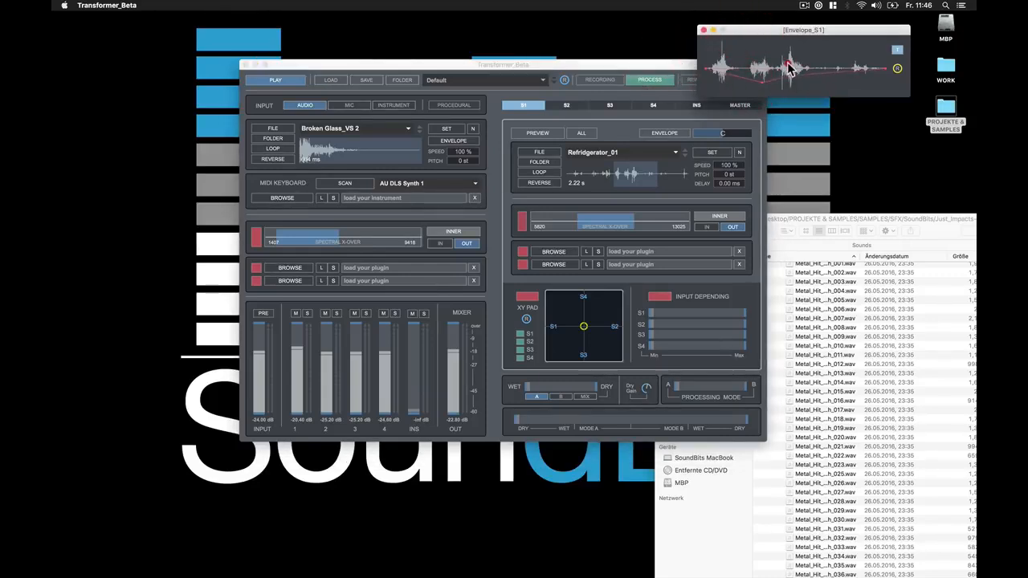
pyautogui.click(703, 30)
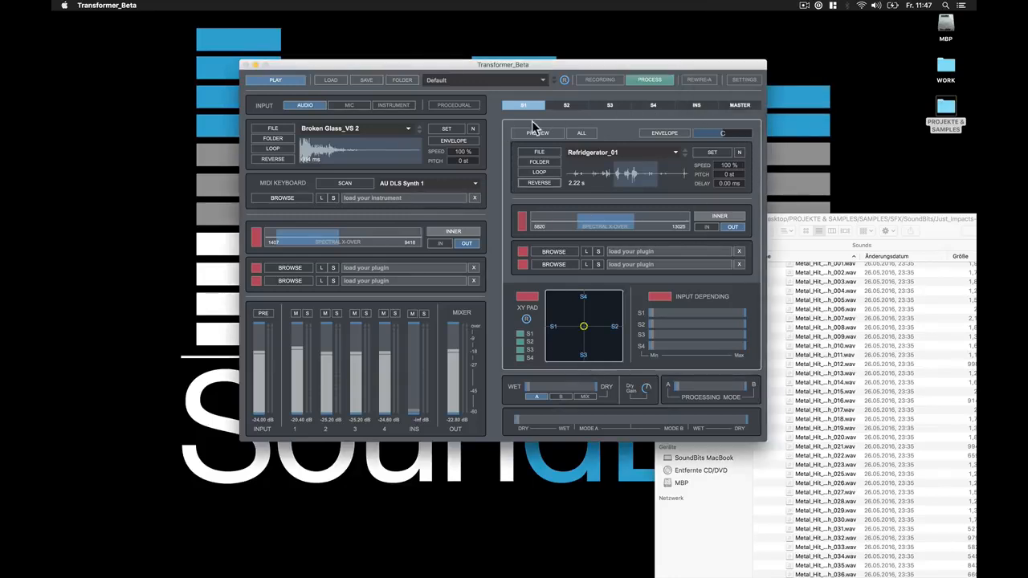
# Step: Look through the settings of the sample players S2, S3 and S4
pyautogui.click(594, 107)
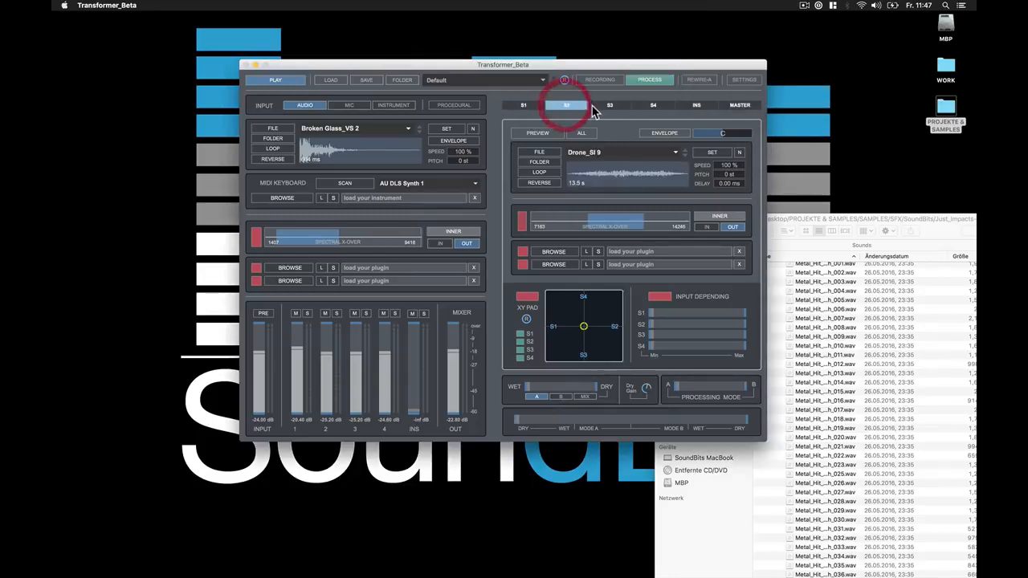
pyautogui.click(650, 104)
pyautogui.click(612, 104)
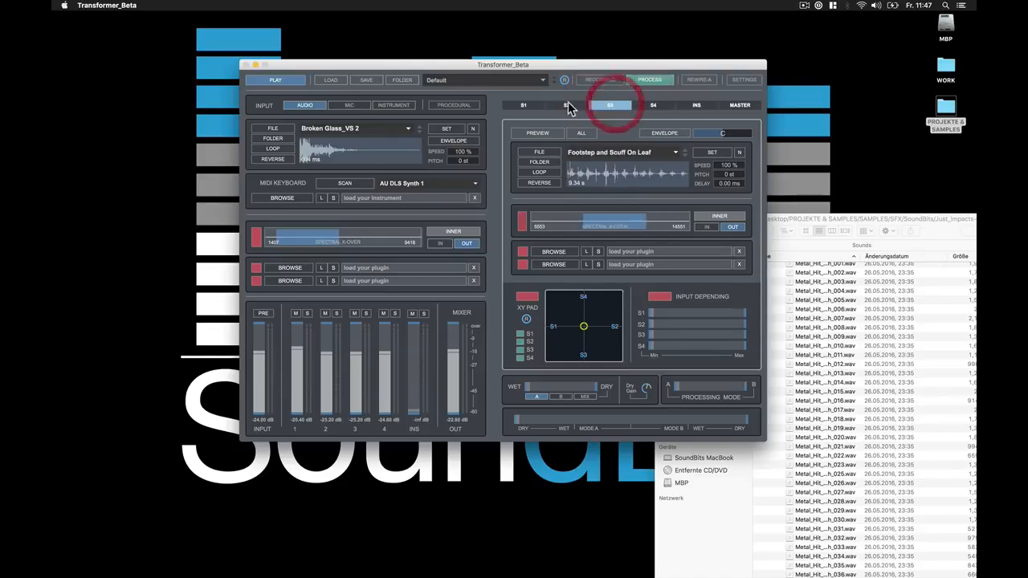
pyautogui.click(566, 105)
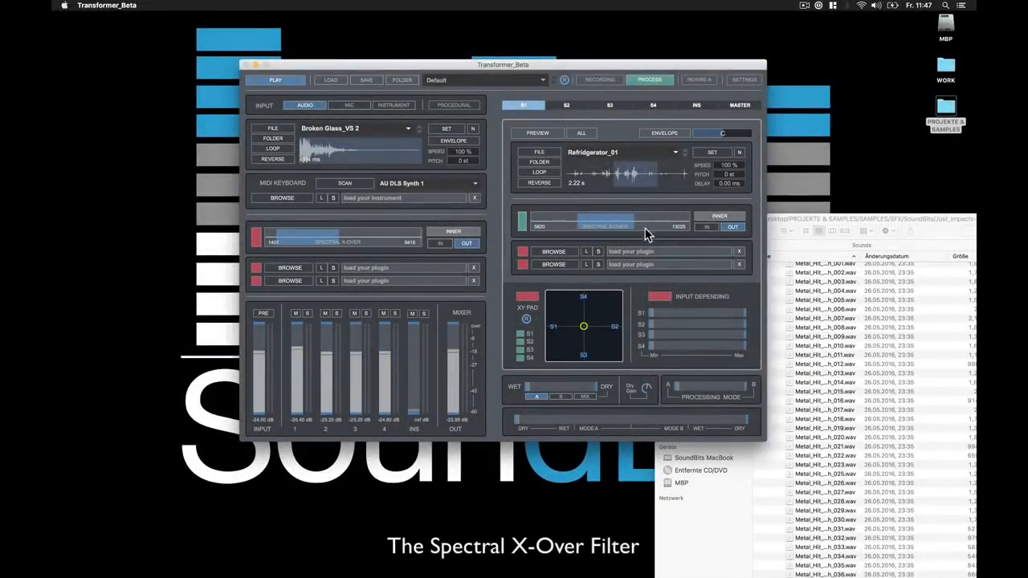
# Step: Narrow S1's Spectral X-Over band to 6331–11018 and try its IN/OUT and INNER/OUTER options
pyautogui.moveTo(603, 228); pyautogui.dragTo(607, 257)
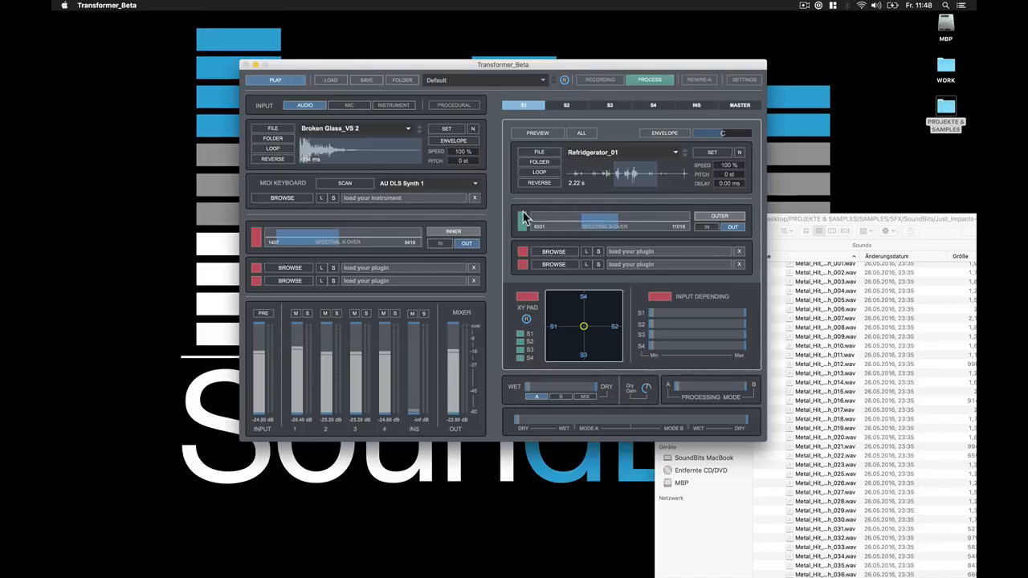
pyautogui.click(697, 227)
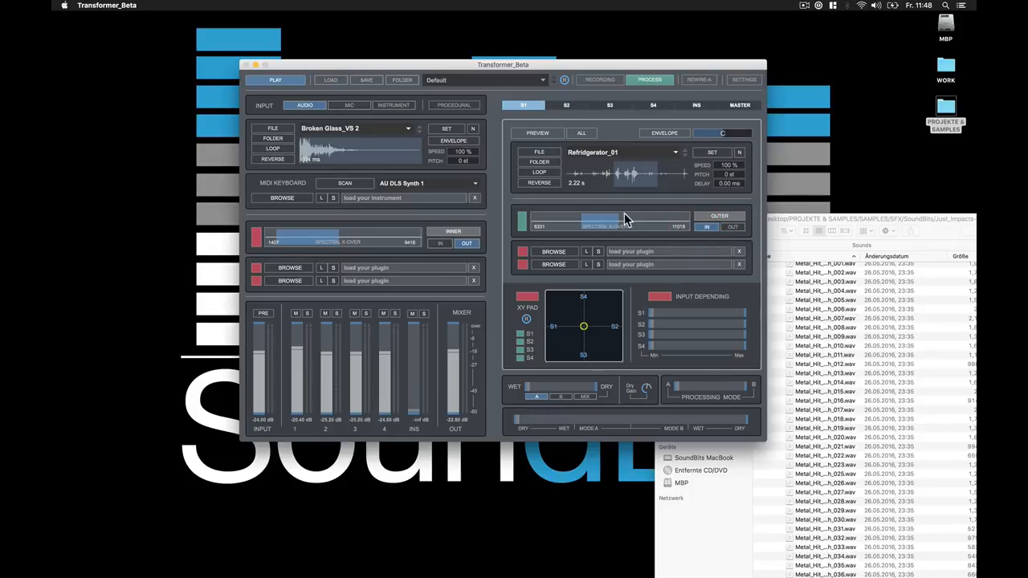
pyautogui.click(703, 217)
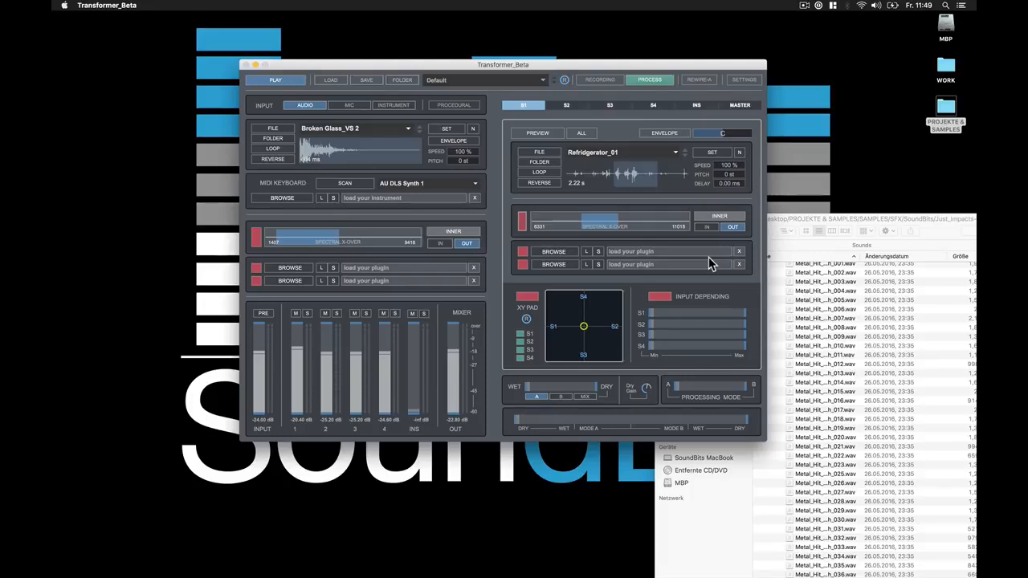
# Step: Load the CamelPhat plug-in into S1's first effect slot, view its interface and toggle the slot's power
pyautogui.click(560, 253)
pyautogui.click(345, 236)
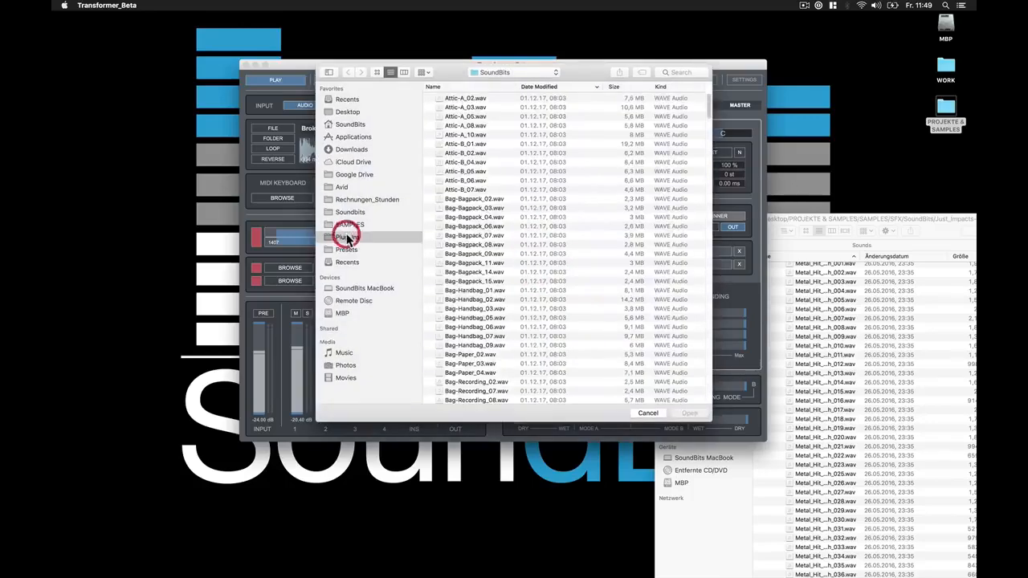
pyautogui.doubleClick(442, 106)
pyautogui.scroll(-15, 511, 259)
pyautogui.click(478, 401)
pyautogui.doubleClick(478, 400)
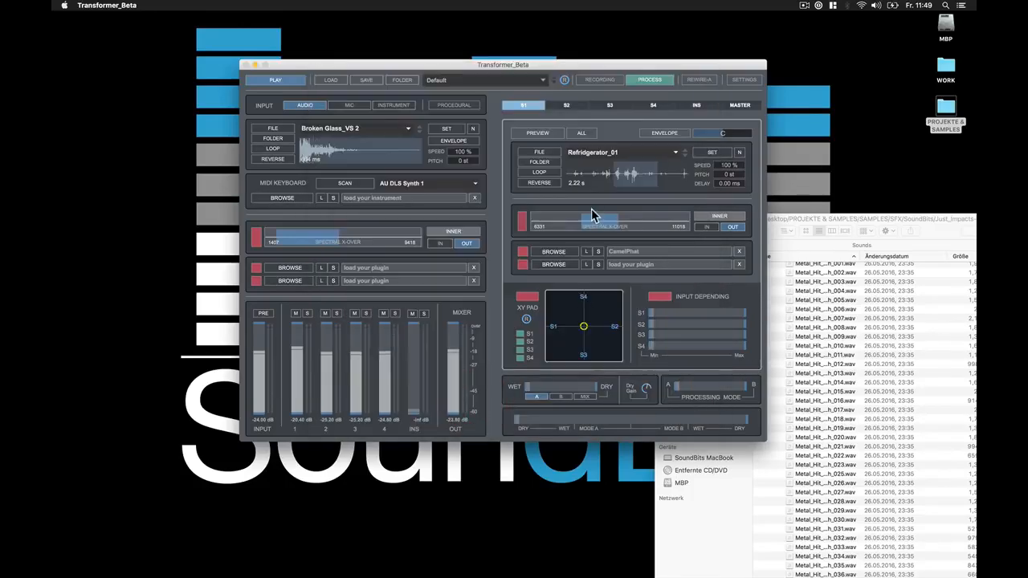
pyautogui.click(618, 251)
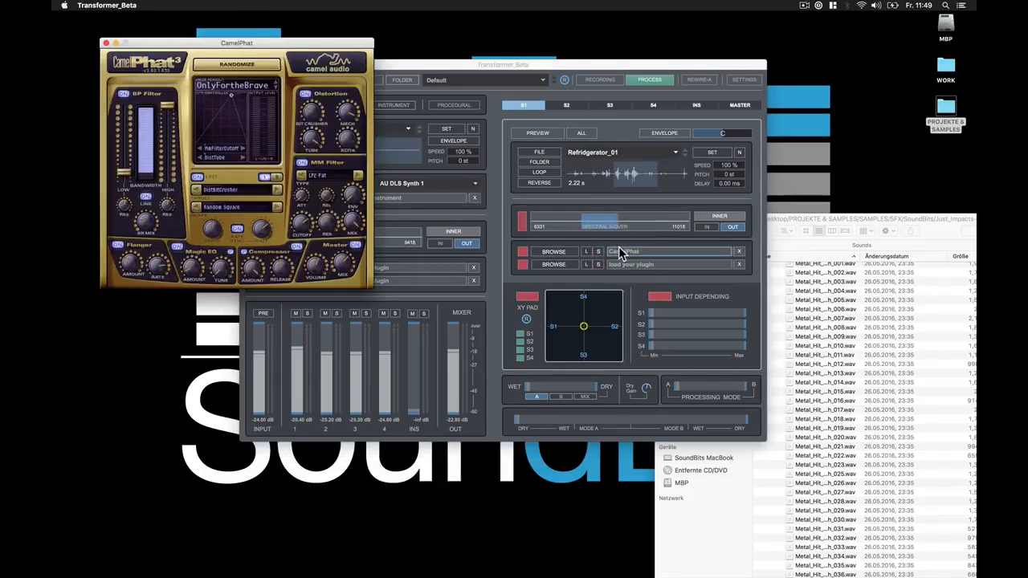
pyautogui.click(105, 43)
pyautogui.click(523, 252)
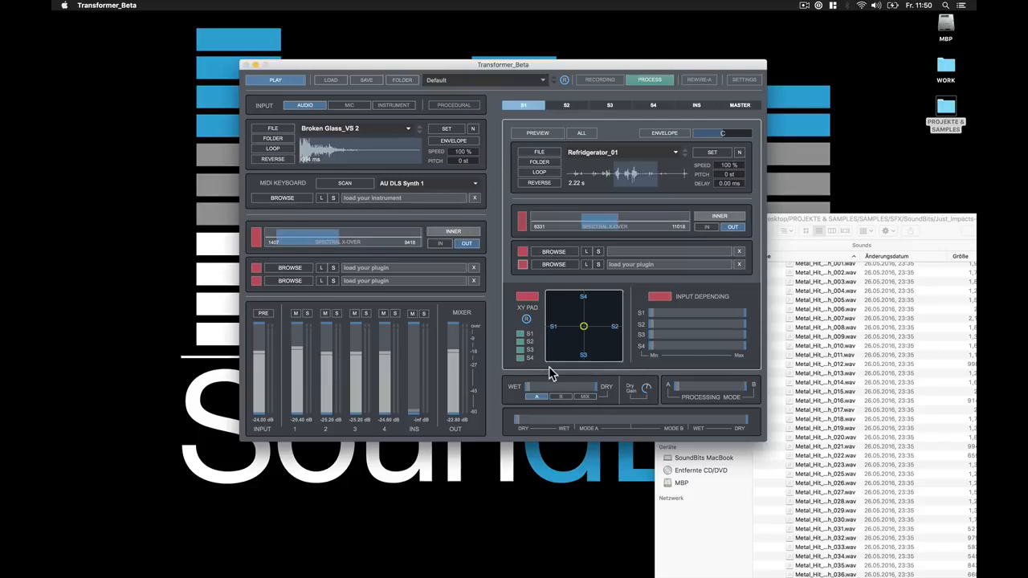
# Step: Activate the XY pad and try moving its point towards S2
pyautogui.click(527, 297)
pyautogui.moveTo(583, 326); pyautogui.dragTo(635, 324)
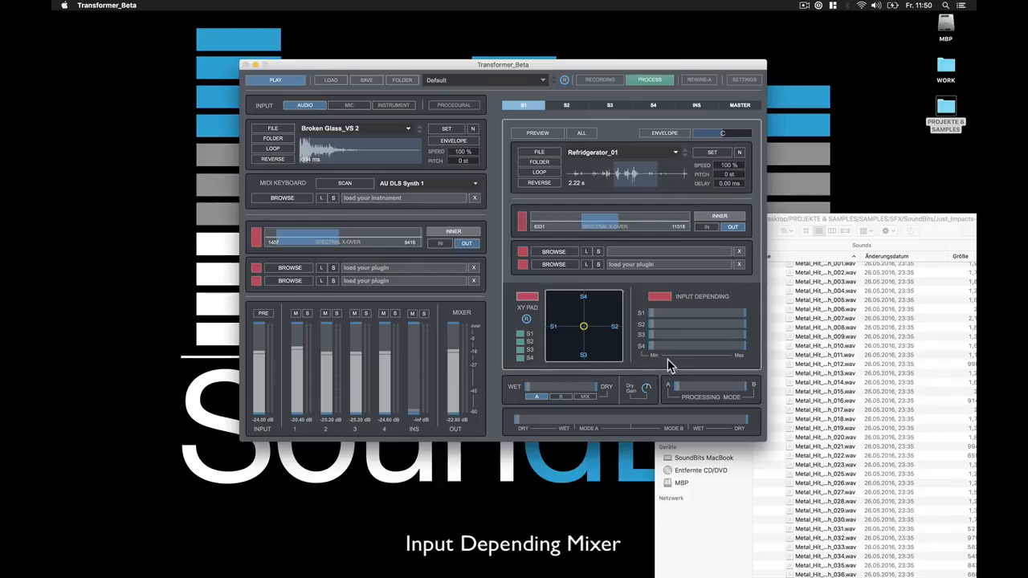
# Step: Activate the Input Depending mixer and raise the minimum thresholds of S1, S2, S3 and S4 close to the maximum
pyautogui.click(665, 296)
pyautogui.moveTo(663, 316); pyautogui.dragTo(732, 316)
pyautogui.click(731, 323)
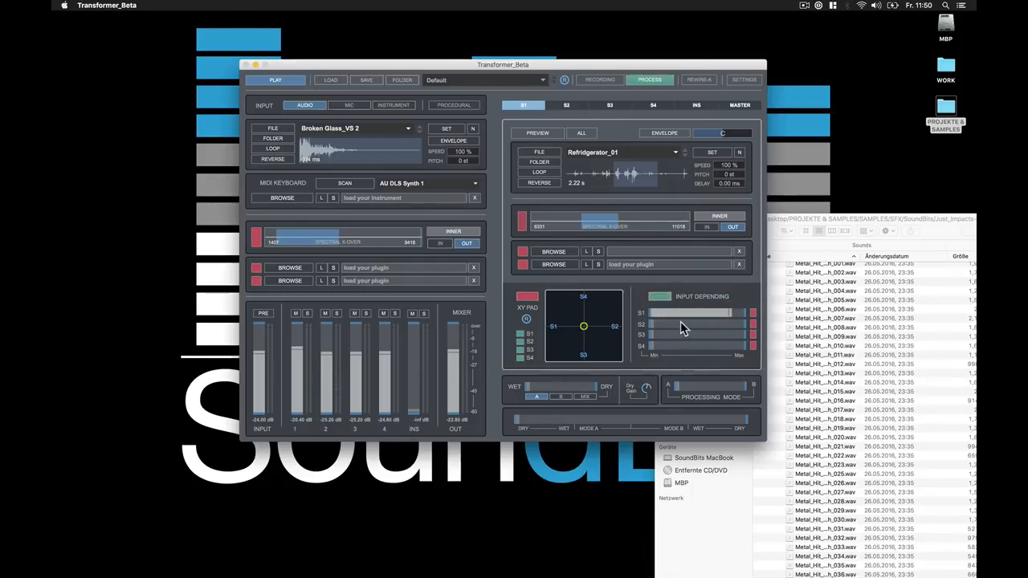
pyautogui.click(725, 334)
pyautogui.moveTo(726, 333); pyautogui.dragTo(732, 334)
pyautogui.moveTo(673, 343); pyautogui.dragTo(745, 342)
# Step: Play the input to check how its level triggers the Input Depending mixer's sample players
pyautogui.click(287, 80)
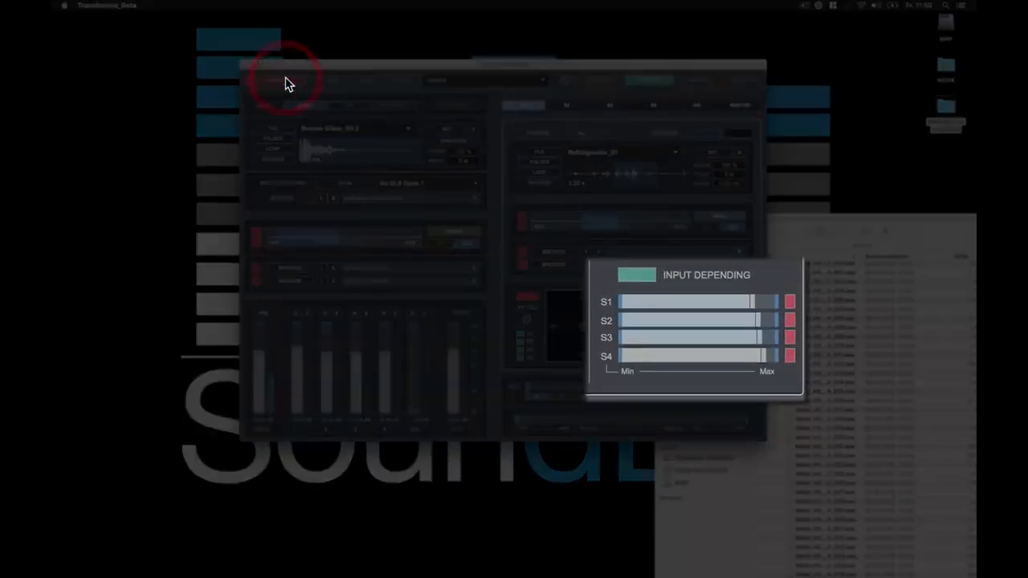
pyautogui.click(286, 83)
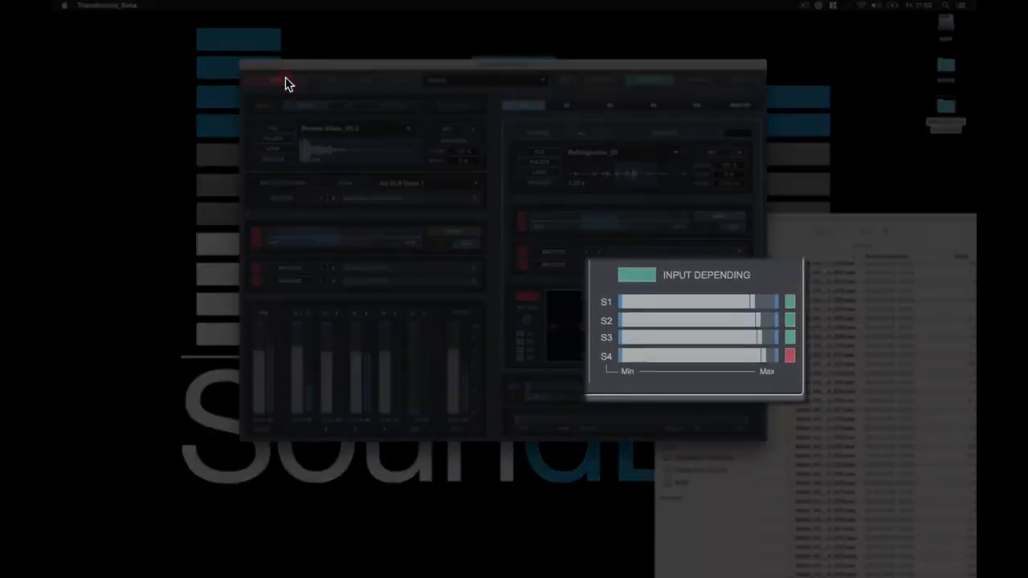
pyautogui.click(285, 84)
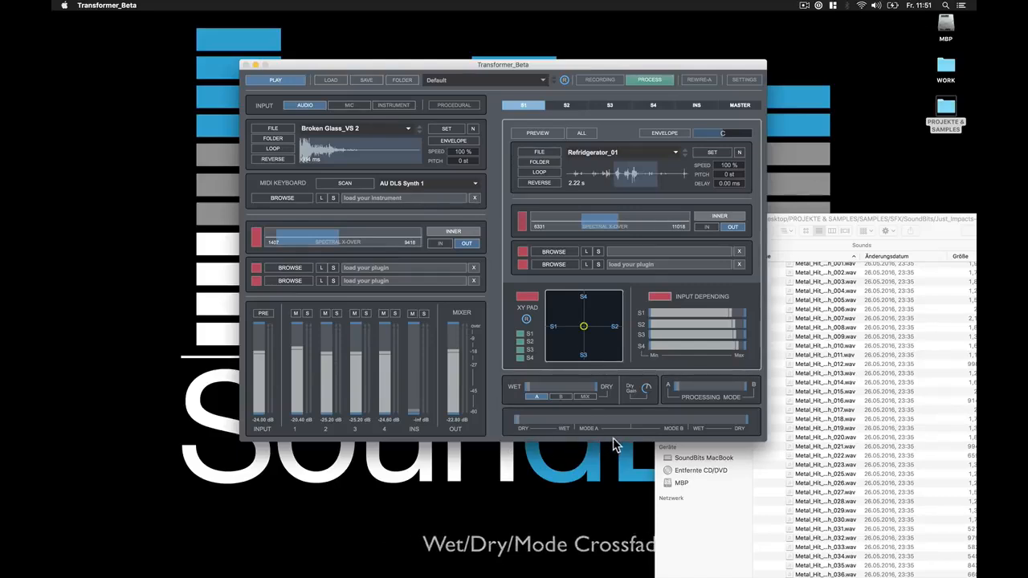
# Step: Try the combined Wet/Dry/Mode crossfader and switch the wet/dry assignment to MIX and back to A
pyautogui.moveTo(522, 417); pyautogui.dragTo(492, 387)
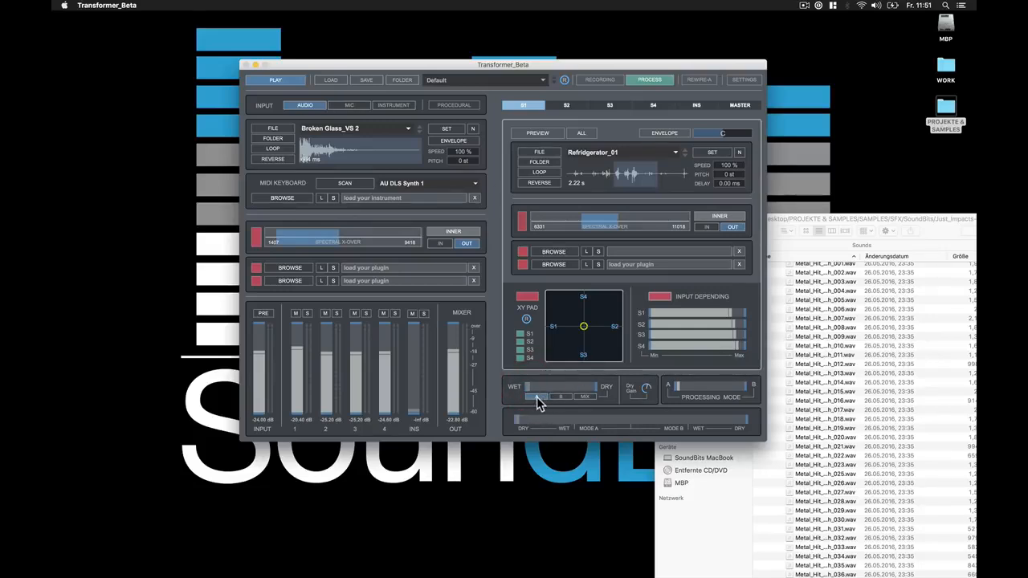
pyautogui.click(537, 397)
pyautogui.click(587, 397)
pyautogui.click(537, 397)
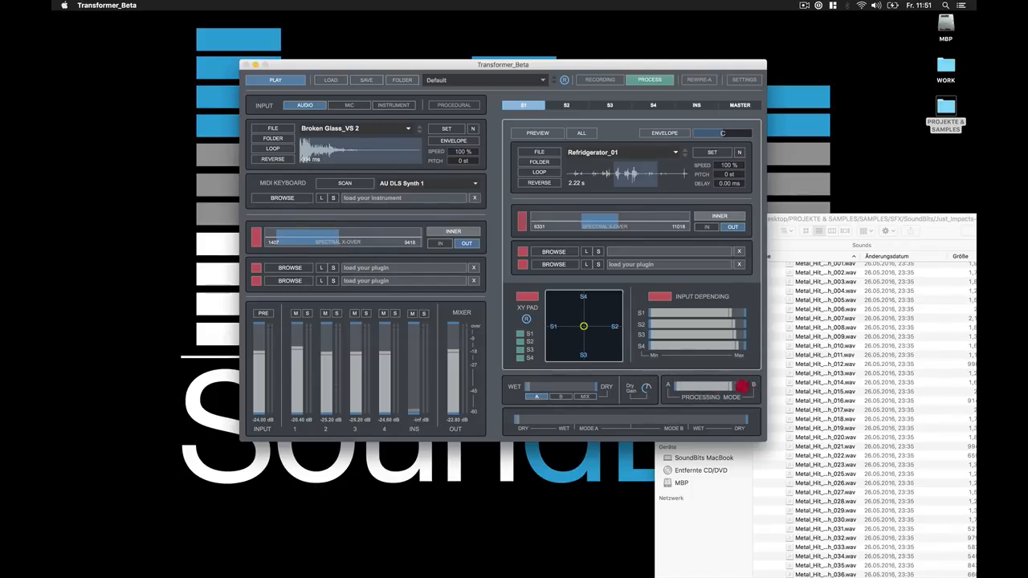
# Step: Try sliding Processing Mode to B and sweep the combined Wet/Dry/Mode crossfader through its range
pyautogui.click(653, 379)
pyautogui.moveTo(682, 388); pyautogui.dragTo(745, 390)
pyautogui.moveTo(520, 422); pyautogui.dragTo(688, 395)
pyautogui.moveTo(689, 394); pyautogui.dragTo(672, 399)
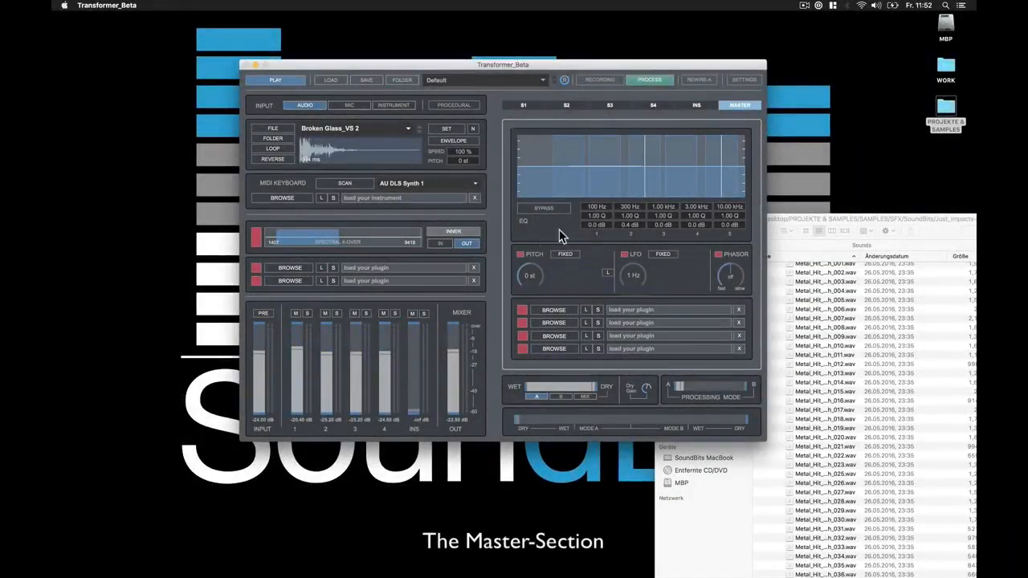
# Step: Set master EQ band 2 to 284 Hz, 8.6 dB and band 4 to 3.06 kHz, -4.4 dB, and try the Pitch and Phasor effects
pyautogui.moveTo(619, 171); pyautogui.dragTo(690, 202)
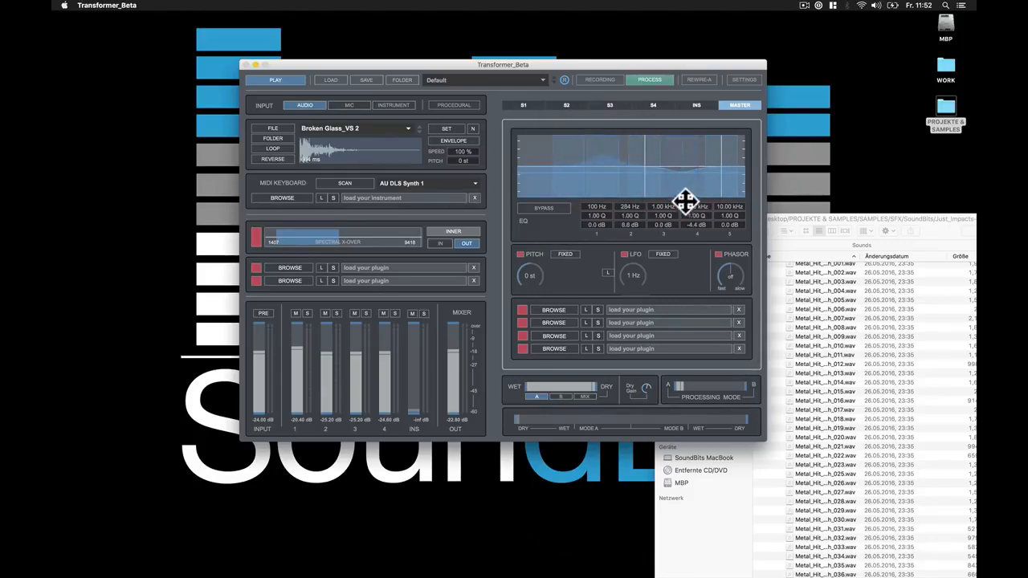
pyautogui.click(520, 254)
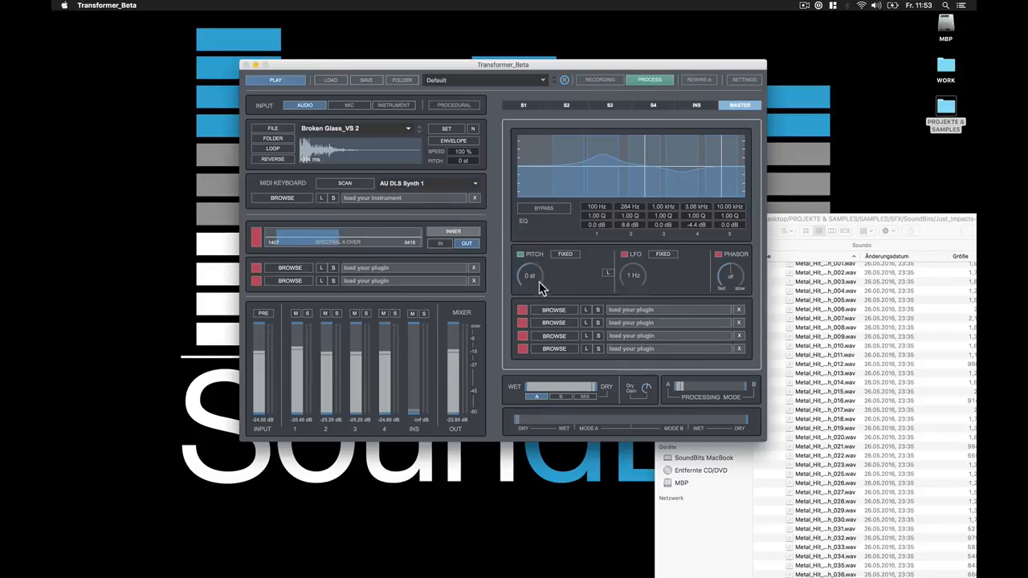
pyautogui.moveTo(536, 296); pyautogui.dragTo(535, 262)
pyautogui.click(519, 255)
pyautogui.click(719, 255)
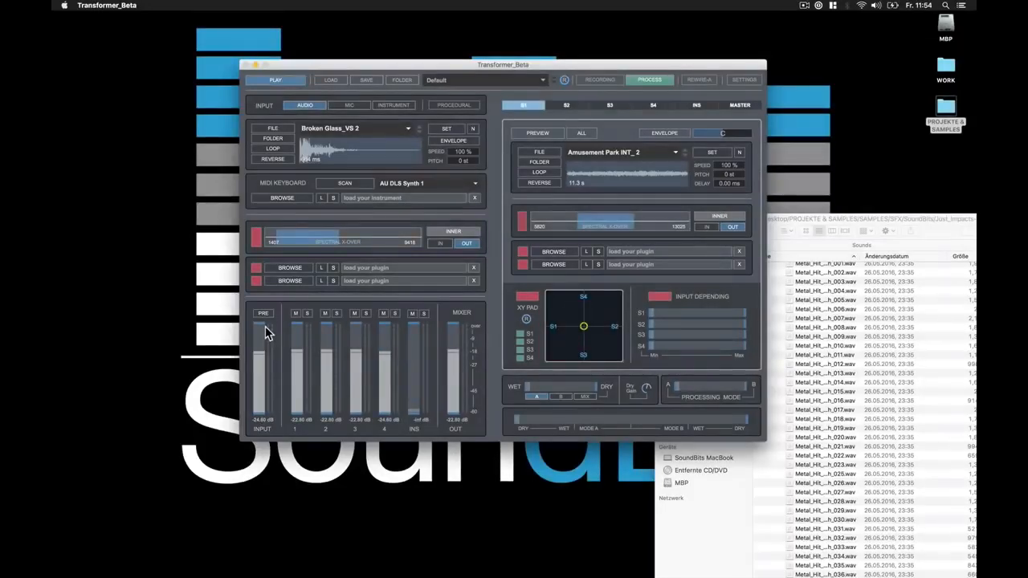
# Step: Toggle the input channel's PRE option in the mixer and start playback
pyautogui.click(263, 314)
pyautogui.click(258, 83)
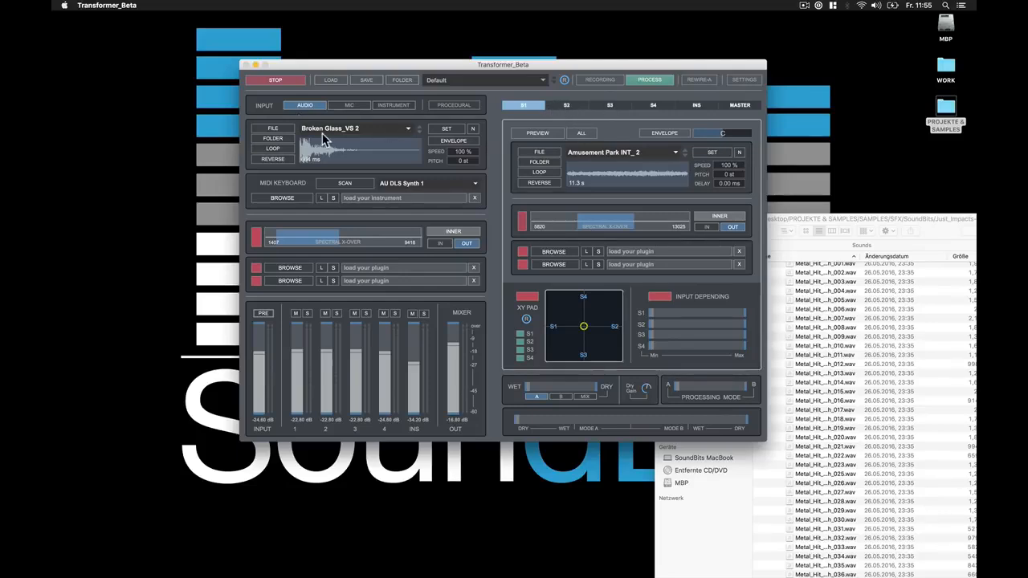
# Step: Load Drill Toys Plastic Spin_TS 08.wav as the input sample, then solo mixer channel 1 and stop playback
pyautogui.click(408, 129)
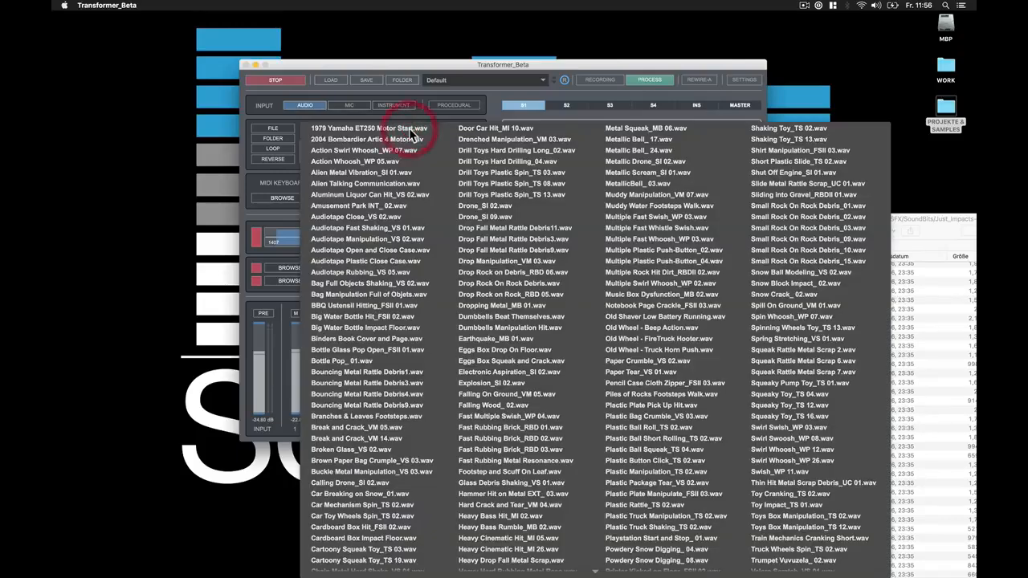
pyautogui.click(497, 184)
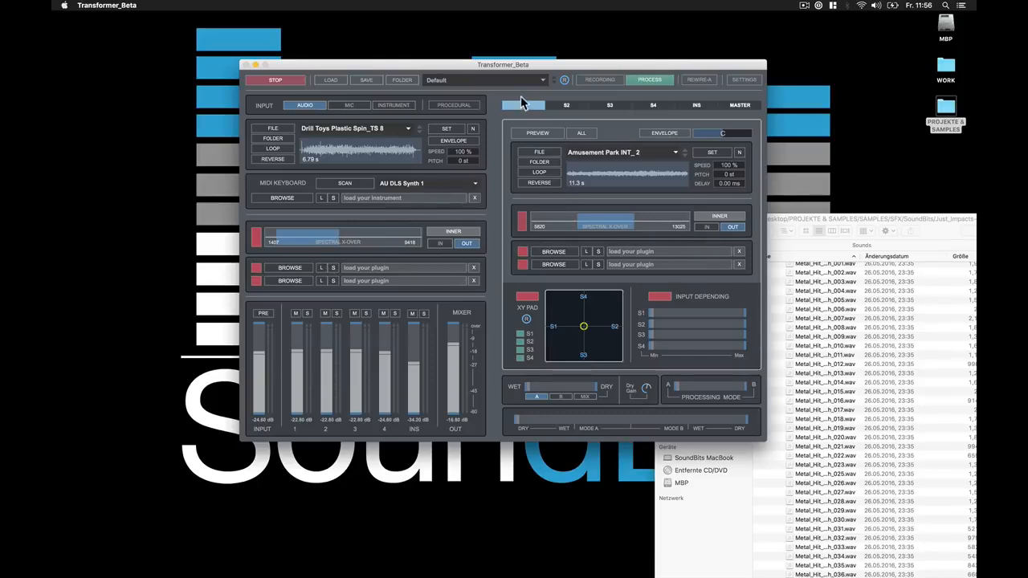
pyautogui.click(308, 313)
pyautogui.press('space')
# Step: Select a 5.15 s section of the input sample and 14.7 s of S1's sample, and play both looped
pyautogui.moveTo(308, 149); pyautogui.dragTo(401, 144)
pyautogui.moveTo(601, 173); pyautogui.dragTo(668, 175)
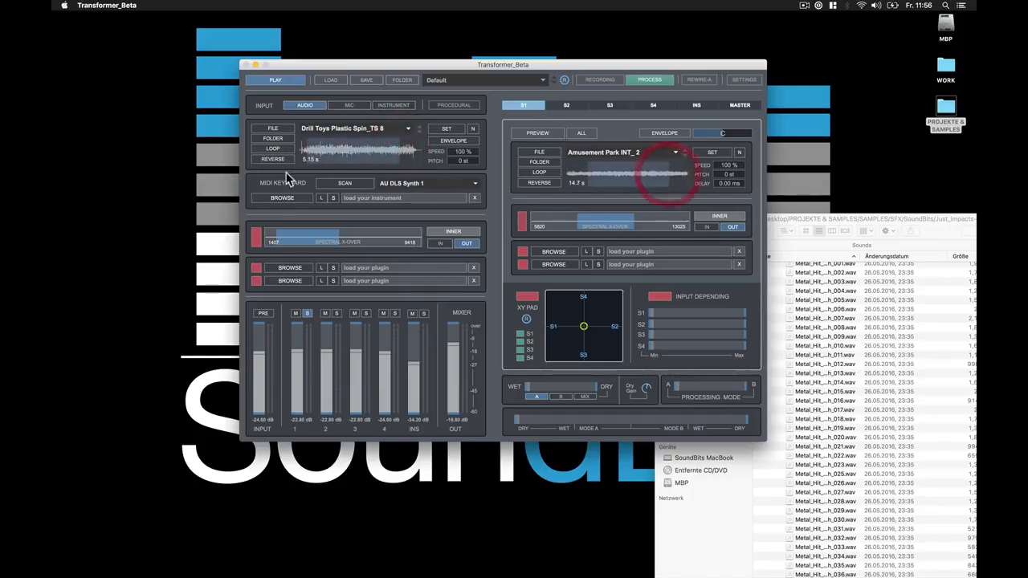
pyautogui.click(274, 148)
pyautogui.click(542, 172)
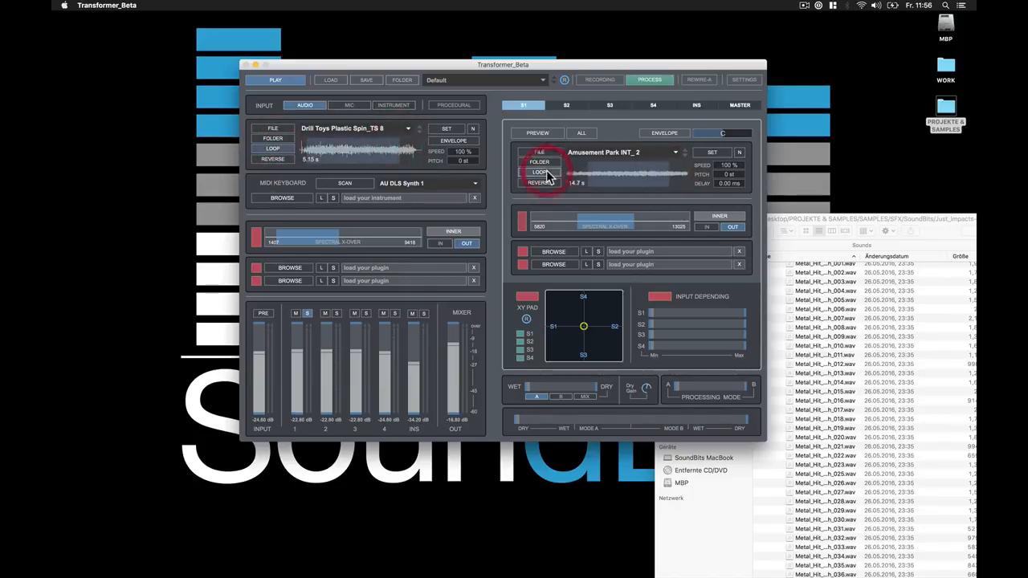
pyautogui.click(268, 82)
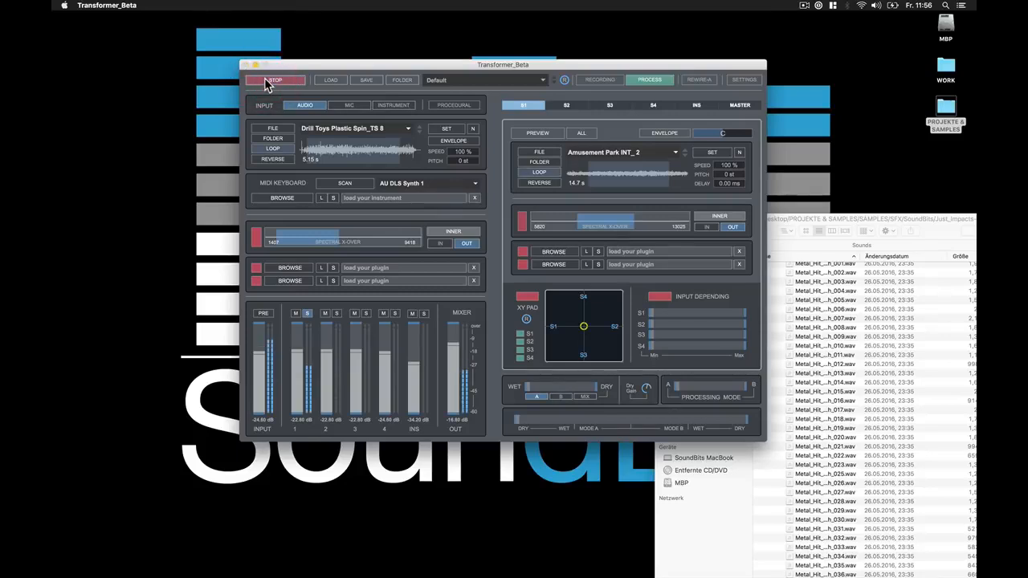
# Step: Try changing the input sample's speed and S1's pitch, and reset the input's speed to 100 % and pitch to 0 st
pyautogui.moveTo(463, 152); pyautogui.dragTo(466, 88)
pyautogui.doubleClick(459, 152)
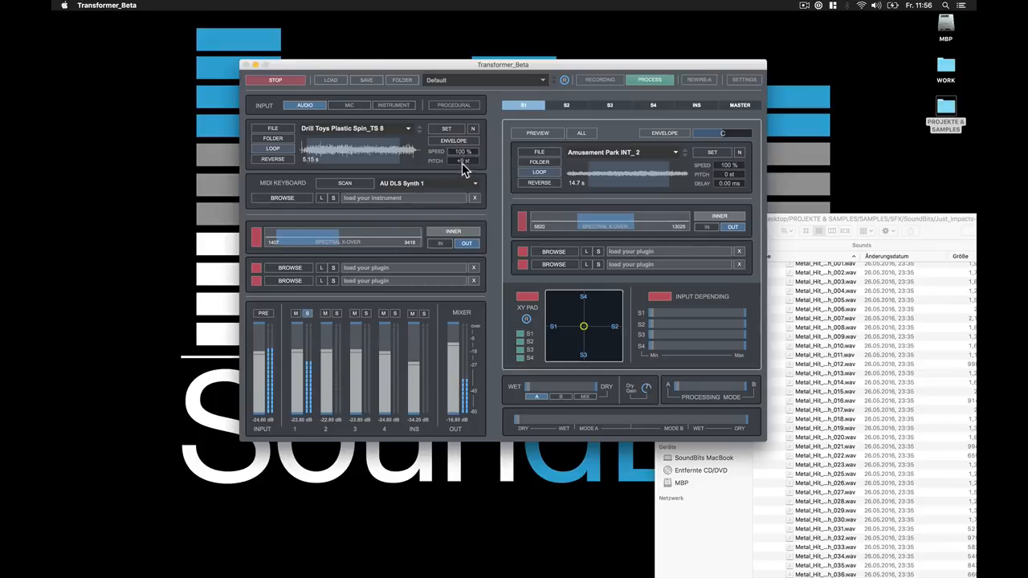
pyautogui.doubleClick(463, 161)
pyautogui.moveTo(721, 173); pyautogui.dragTo(716, 239)
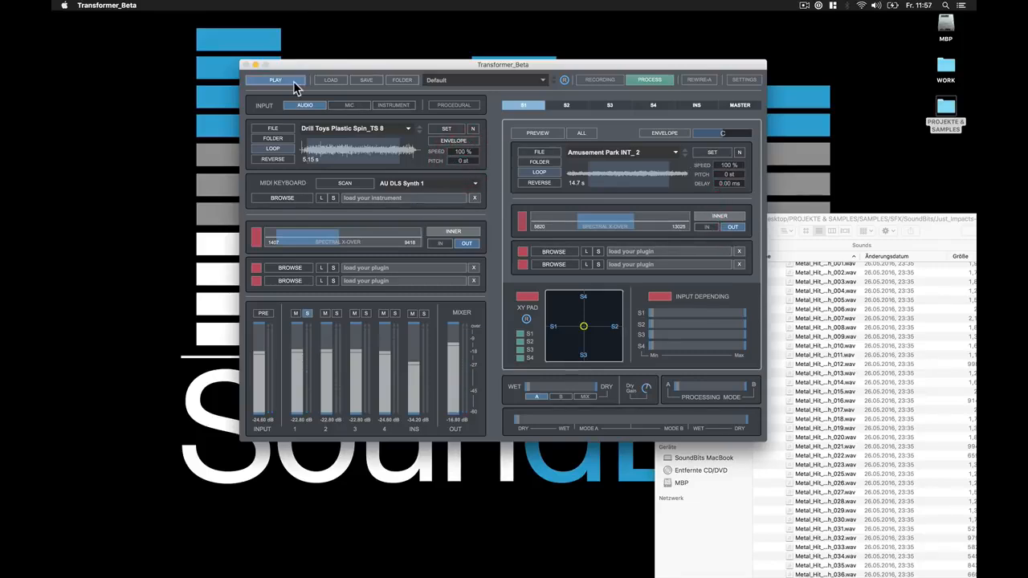
# Step: Restart playback and shape the input sample's envelope with several raised and lowered points in its envelope window
pyautogui.click(294, 83)
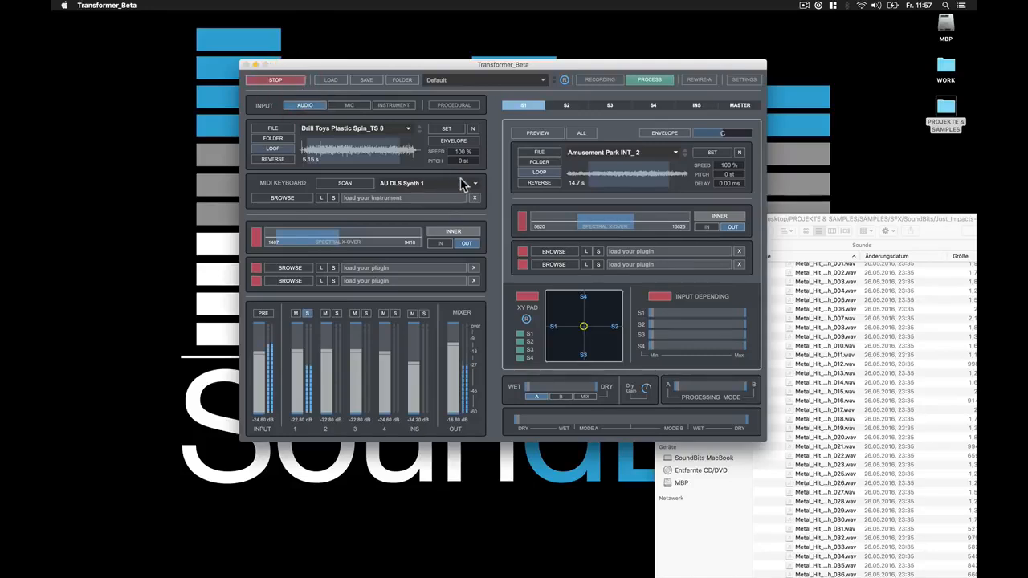
pyautogui.click(451, 142)
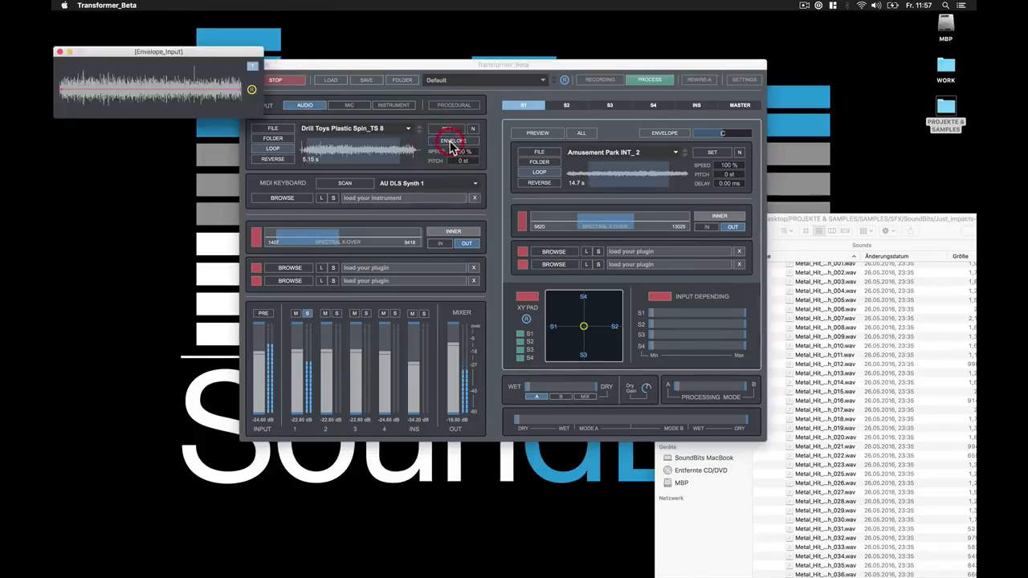
pyautogui.moveTo(179, 53); pyautogui.dragTo(212, 73)
pyautogui.click(176, 99)
pyautogui.moveTo(162, 117); pyautogui.dragTo(183, 110)
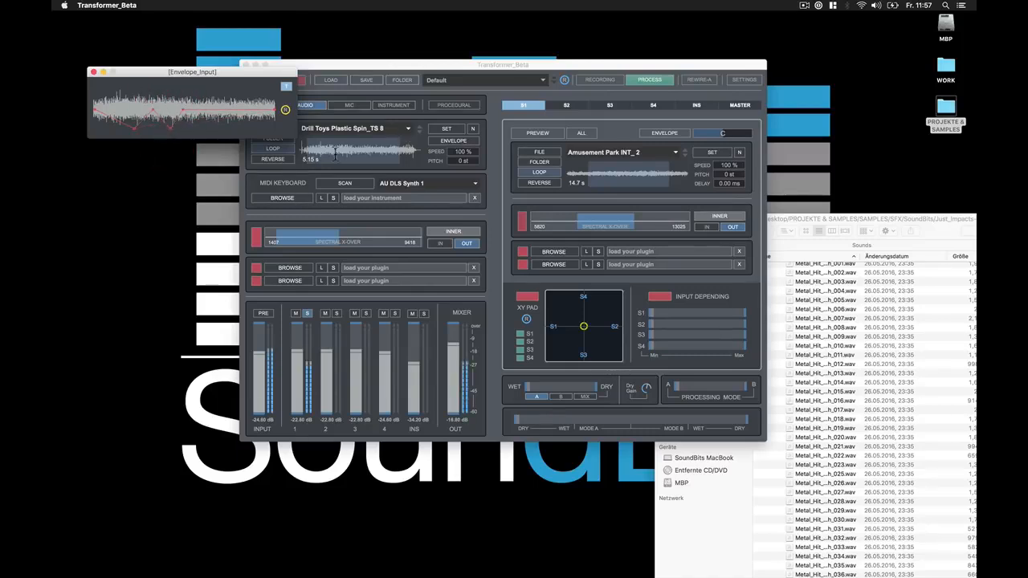
# Step: Select a 2.04 s section of the input sample, then solo the INS mixer channel instead of channel 1
pyautogui.moveTo(341, 143); pyautogui.dragTo(373, 149)
pyautogui.click(374, 150)
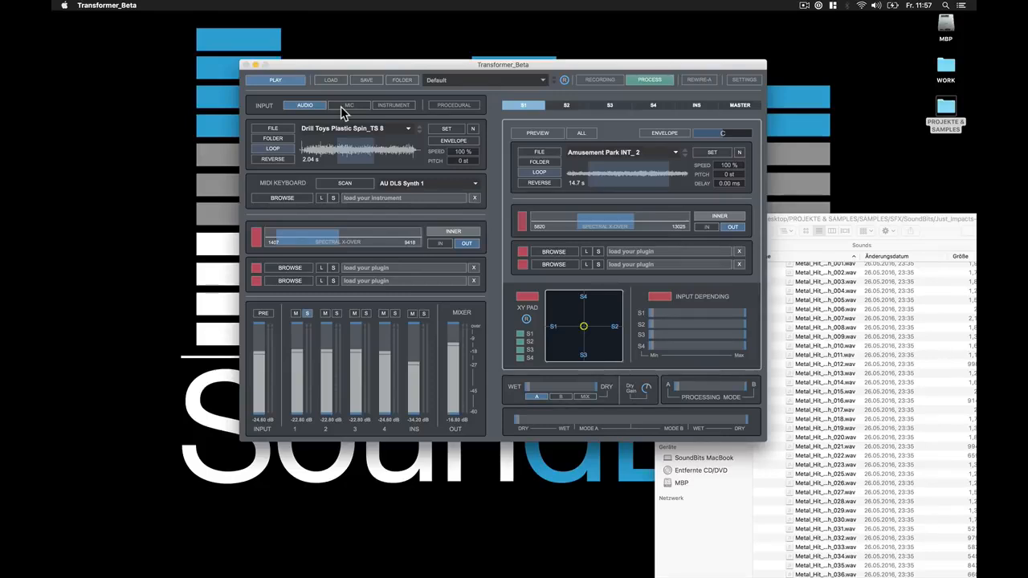
pyautogui.click(307, 313)
pyautogui.click(424, 313)
# Step: Load Massive into INS's first instrument slot, open its editor and move the window below the input section
pyautogui.click(693, 105)
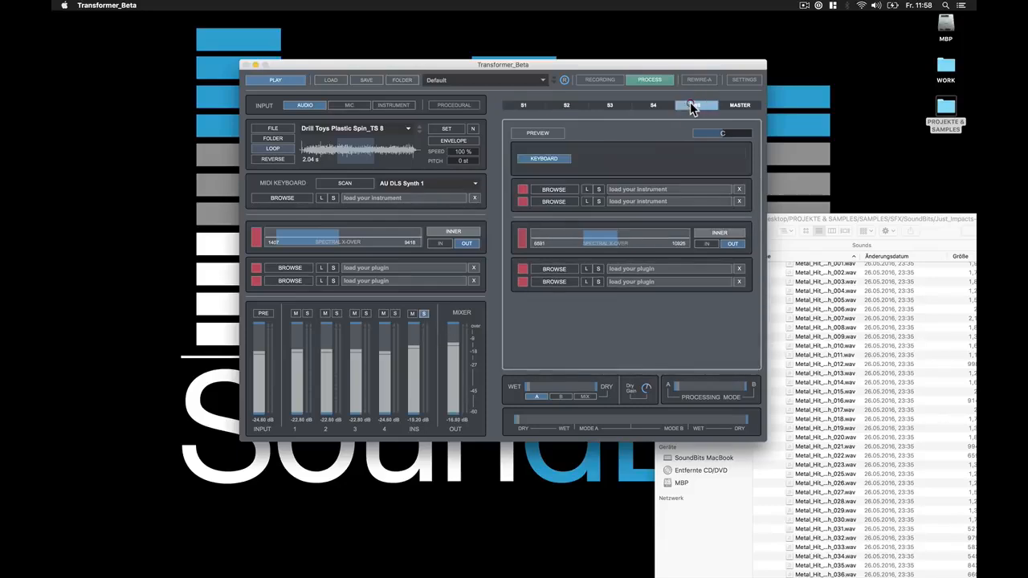
pyautogui.click(562, 191)
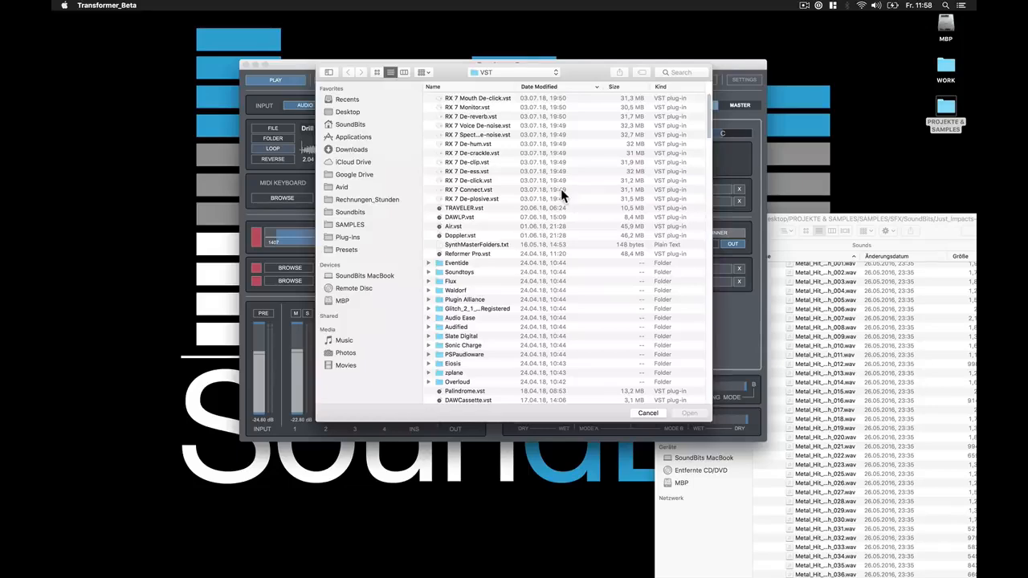
pyautogui.doubleClick(562, 190)
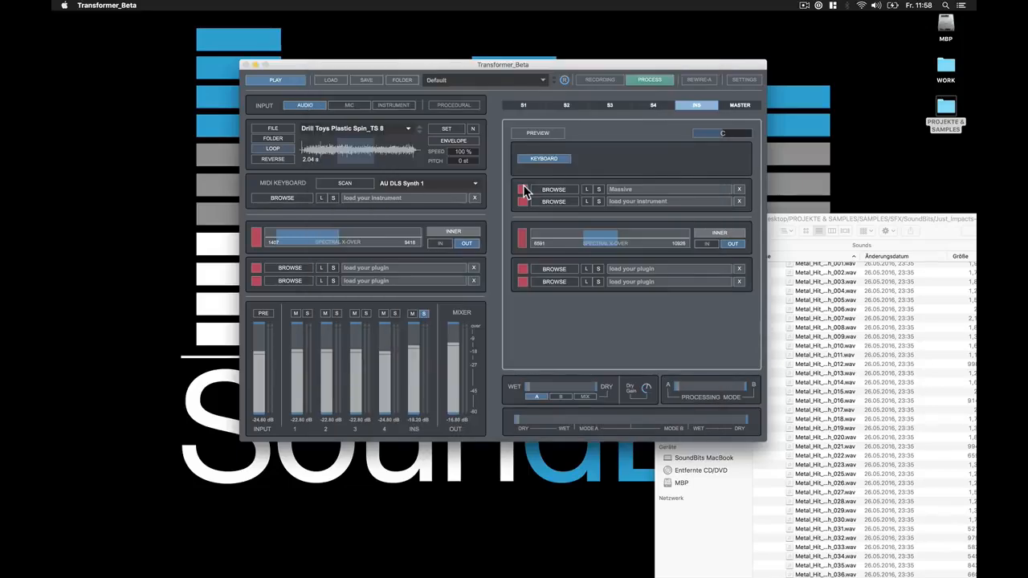
pyautogui.click(620, 190)
pyautogui.moveTo(291, 43); pyautogui.dragTo(251, 262)
pyautogui.click(268, 317)
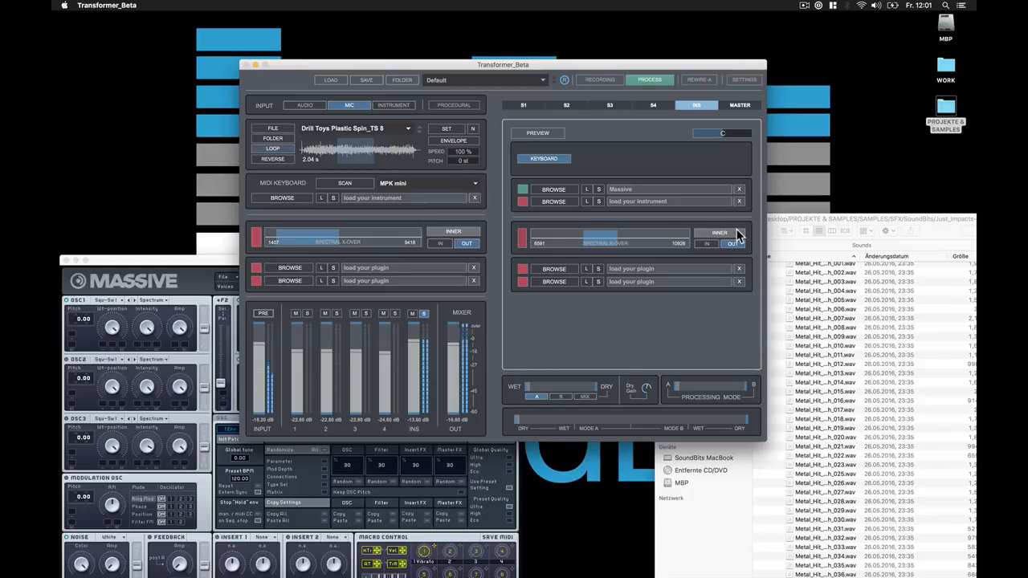
# Step: In Massive, set OSC1's pitch to 5.00 and its wavetable to Polysaw I, then change the pitch further
pyautogui.click(207, 260)
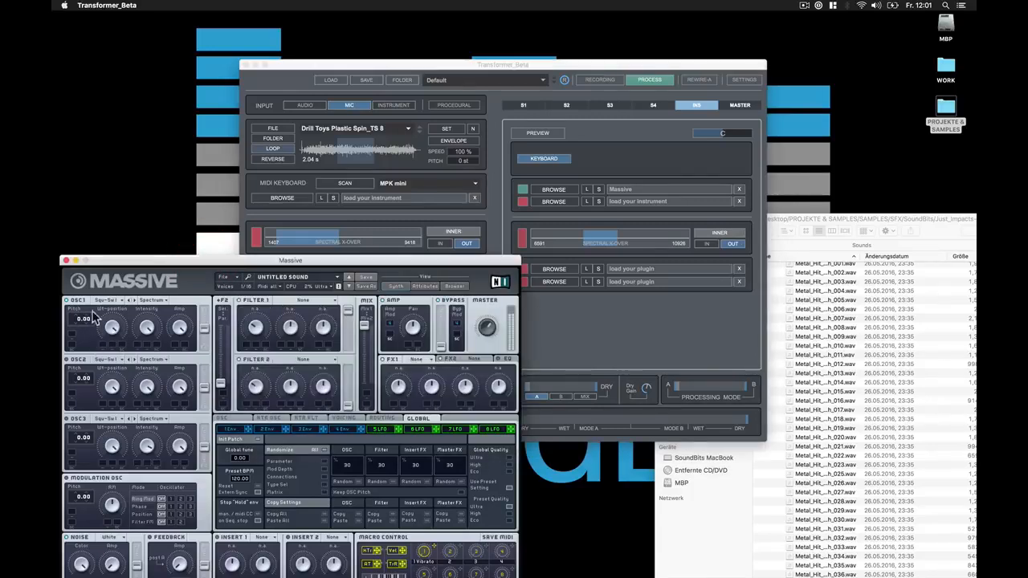
pyautogui.moveTo(78, 321)
pyautogui.mouseDown()
pyautogui.moveTo(80, 283)
pyautogui.moveTo(83, 336)
pyautogui.moveTo(87, 321)
pyautogui.mouseUp()
pyautogui.click(106, 300)
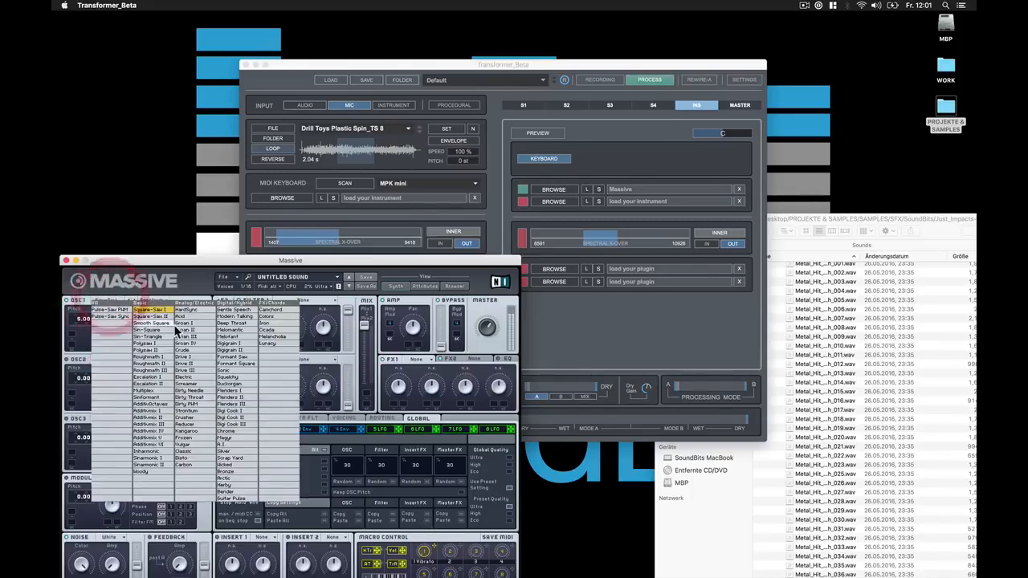
pyautogui.click(137, 343)
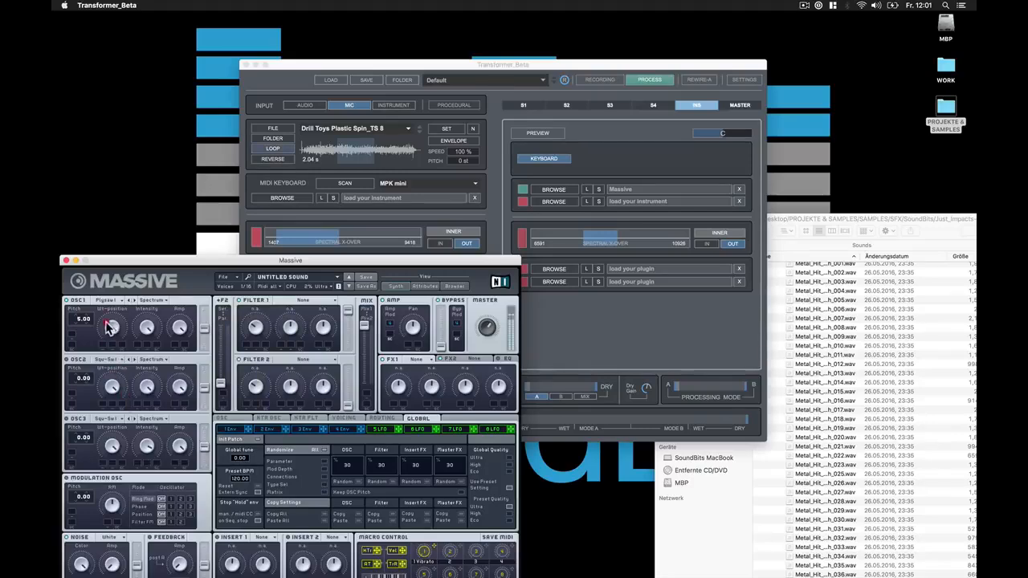
pyautogui.moveTo(77, 325)
pyautogui.mouseDown()
pyautogui.moveTo(77, 351)
pyautogui.moveTo(77, 307)
pyautogui.mouseUp()
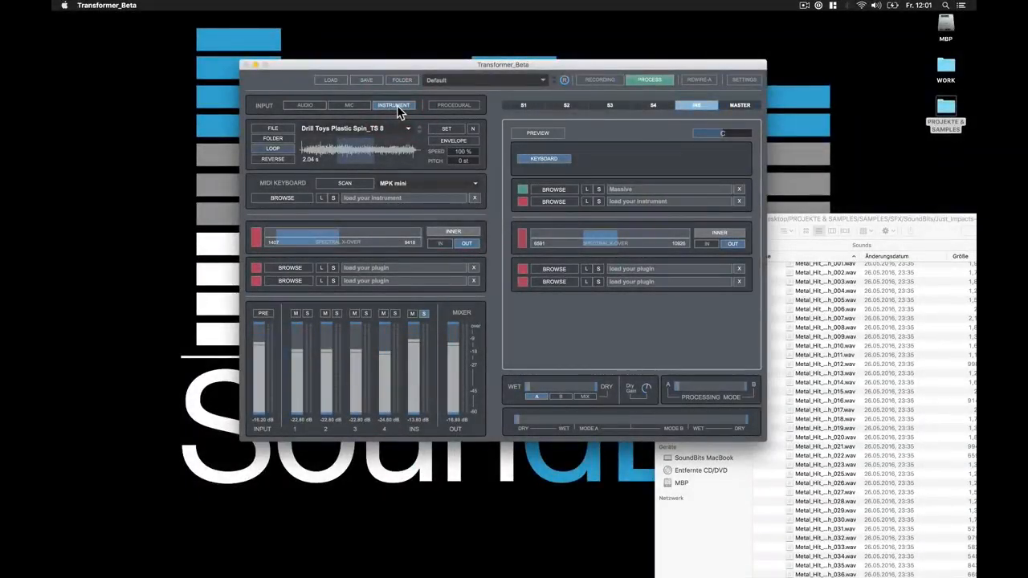
# Step: Load Massive.vst as the input instrument for the MIDI keyboard and open its editor
pyautogui.click(303, 198)
pyautogui.write('massive')
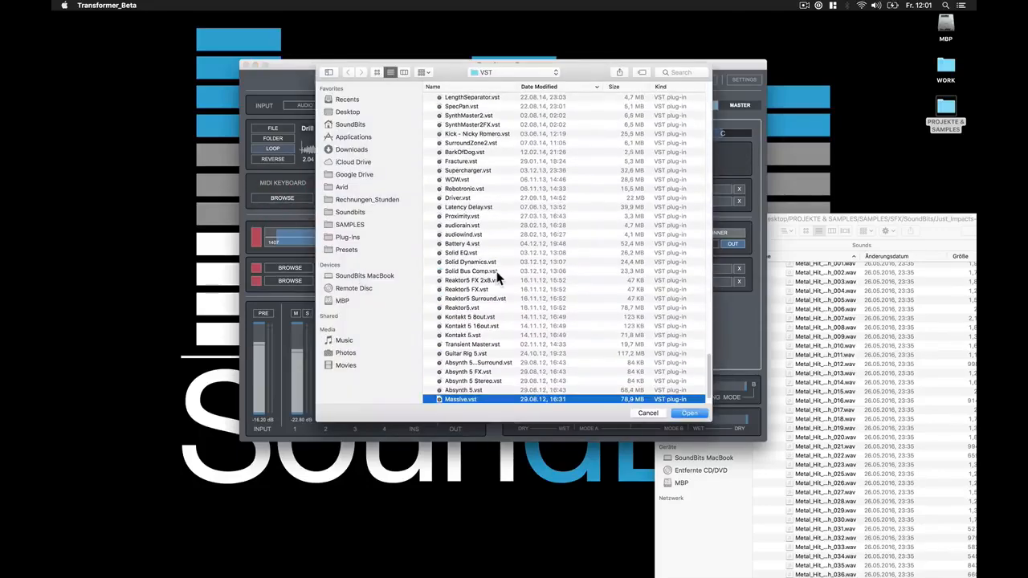
pyautogui.press('Return')
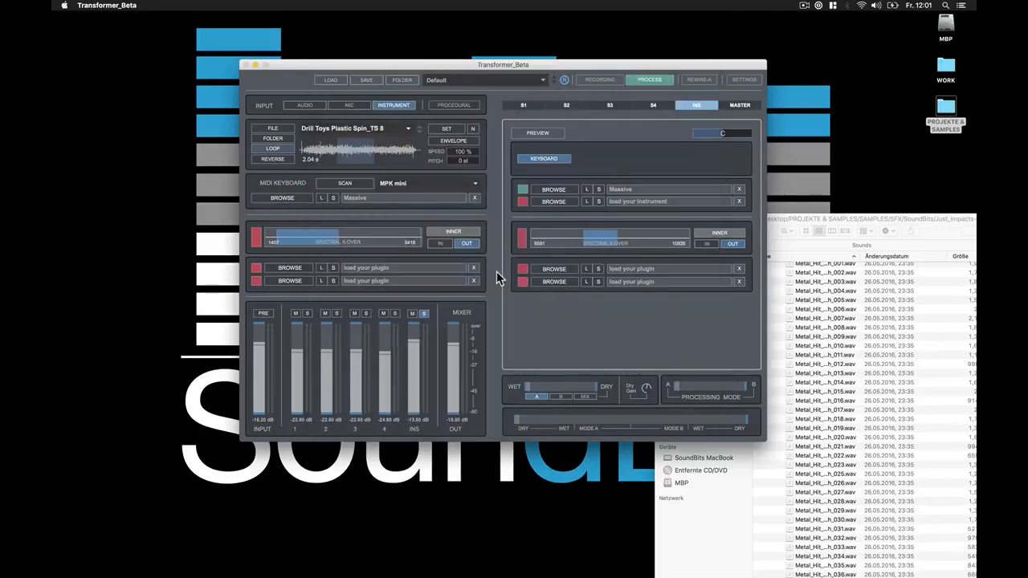
pyautogui.click(364, 199)
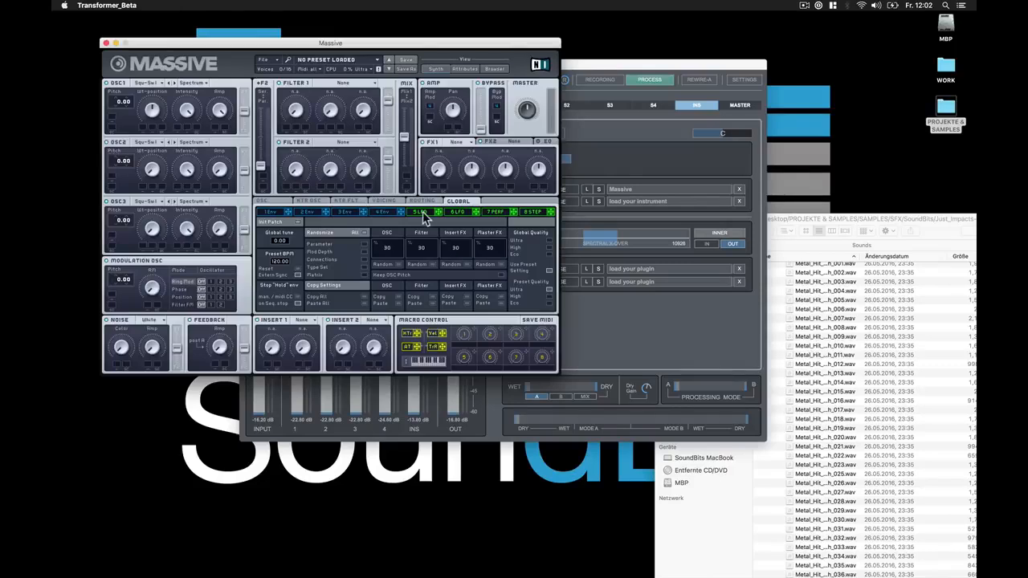
# Step: Show the input Massive's 5 LFO and 4 Env settings and raise OSC1's pitch
pyautogui.click(422, 213)
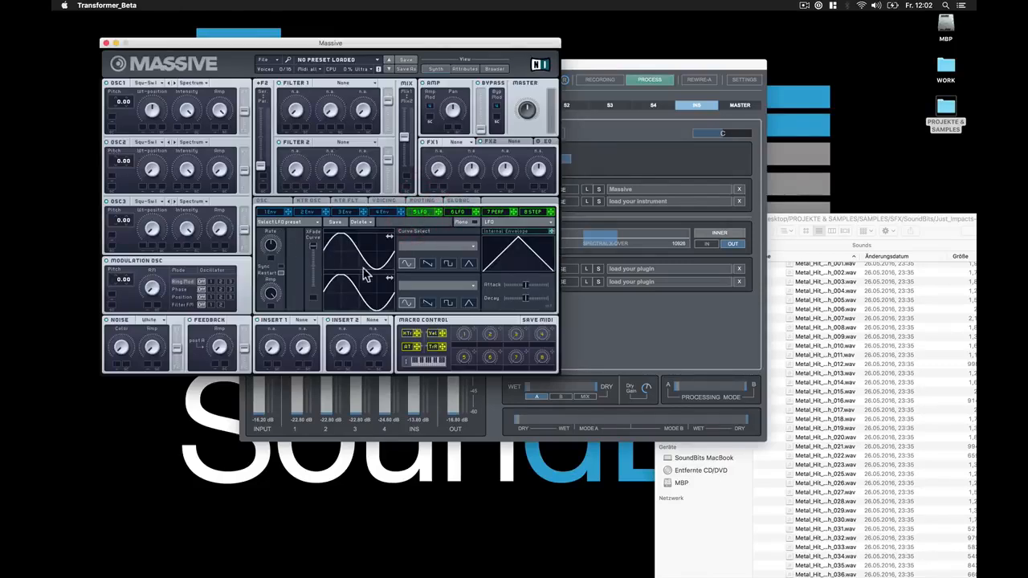
pyautogui.click(383, 212)
pyautogui.moveTo(122, 102); pyautogui.dragTo(123, 71)
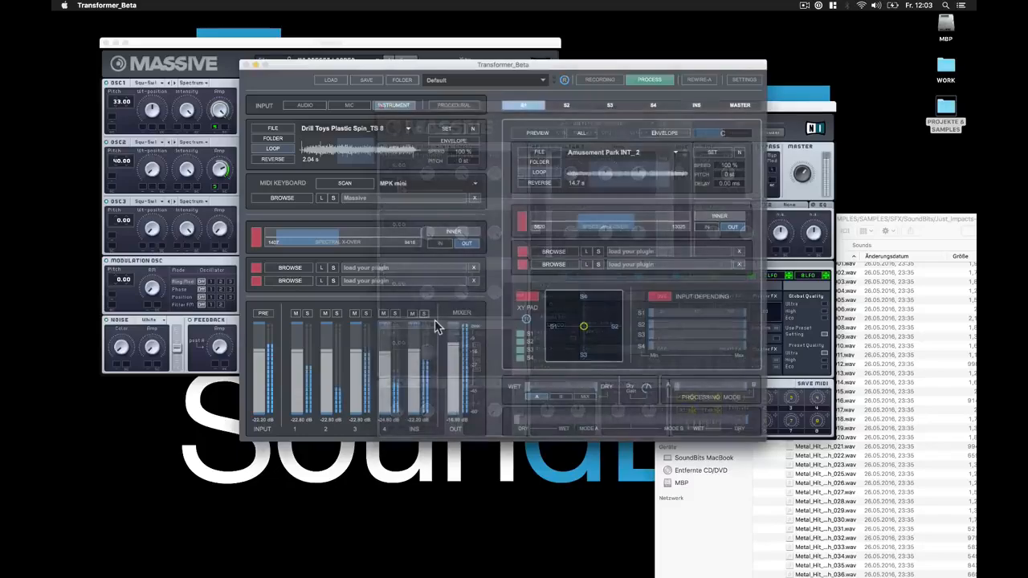
# Step: Rebalance the mixer, taking channels 1 and 2 to -inf dB and INS to -27.00 dB
pyautogui.moveTo(416, 347); pyautogui.dragTo(360, 416)
pyautogui.moveTo(383, 361); pyautogui.dragTo(383, 378)
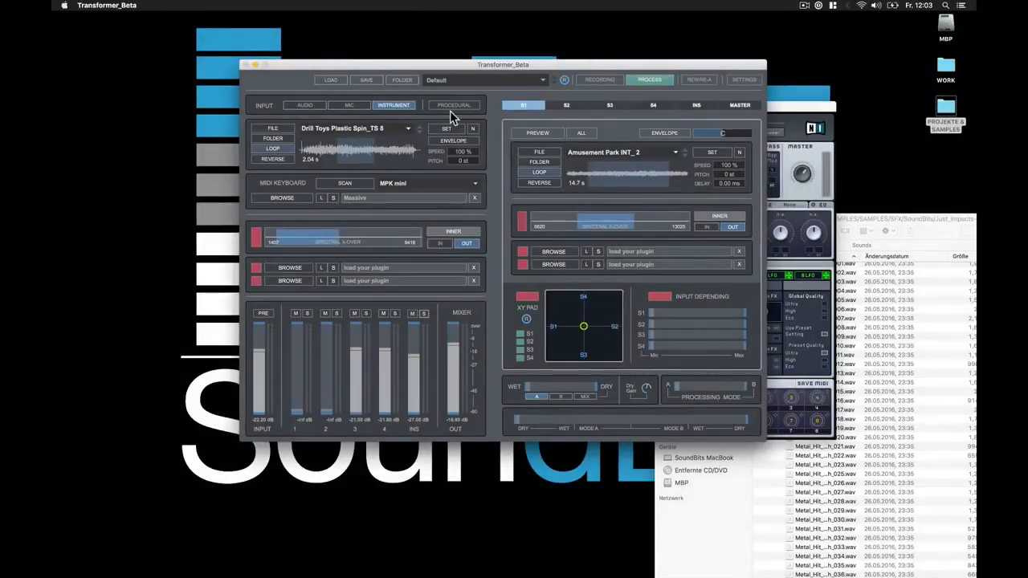
# Step: Open the Procedural generator, place its window beside the main window and enable its T option
pyautogui.click(449, 104)
pyautogui.moveTo(496, 119); pyautogui.dragTo(163, 170)
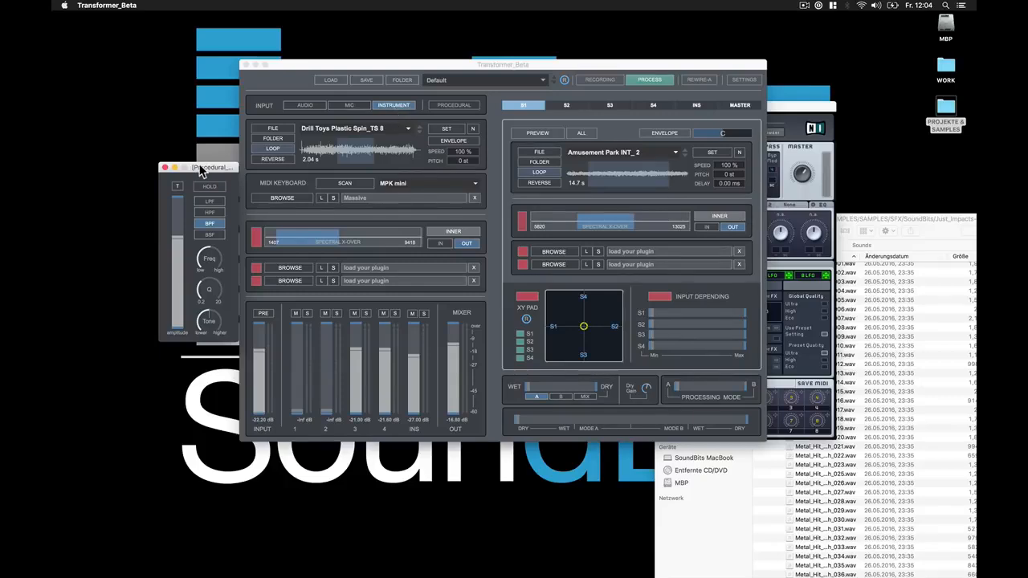
pyautogui.click(176, 185)
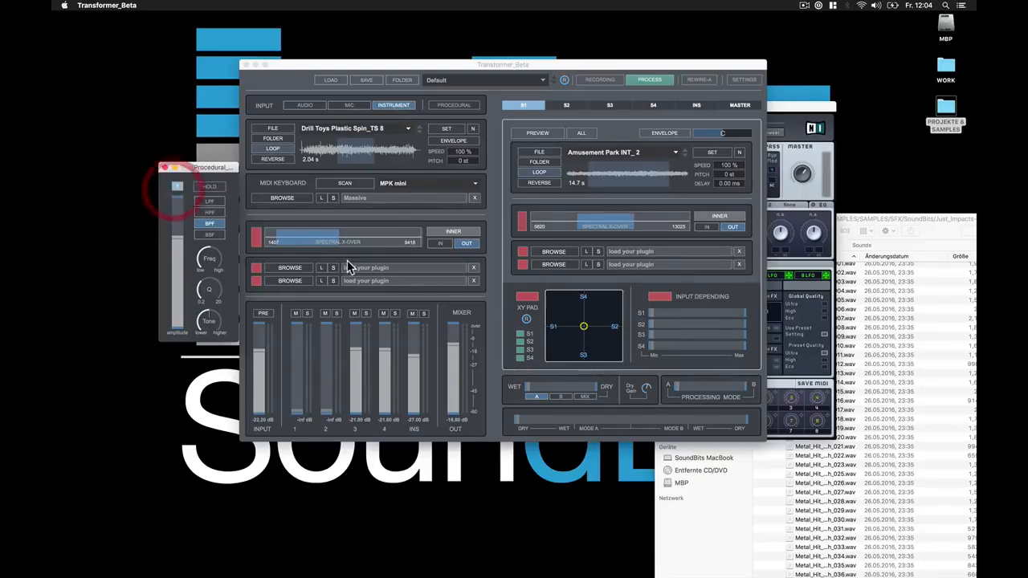
pyautogui.click(458, 103)
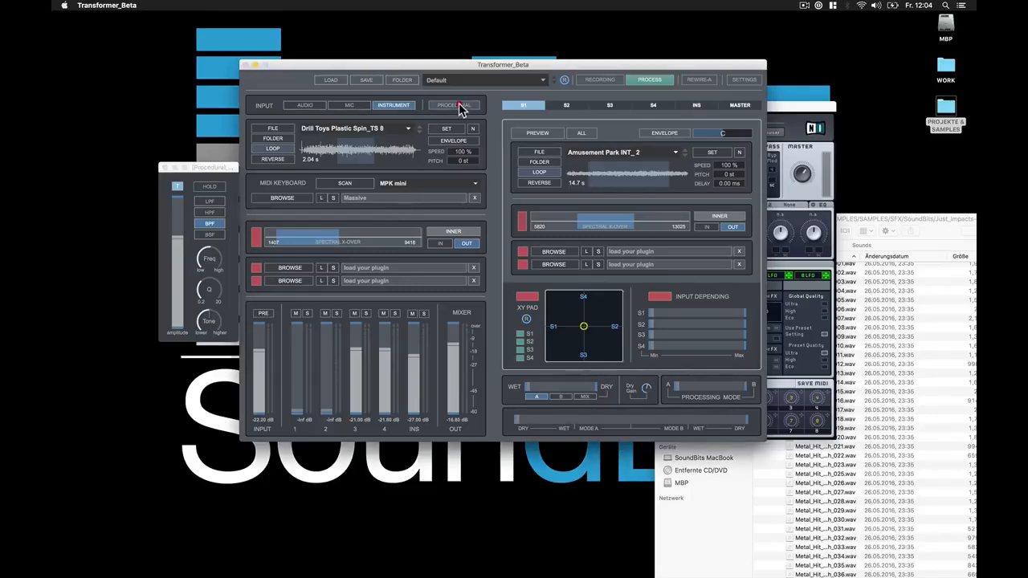
# Step: Switch the input source to Audio, stop playback and turn on Hold in the Procedural generator
pyautogui.click(305, 104)
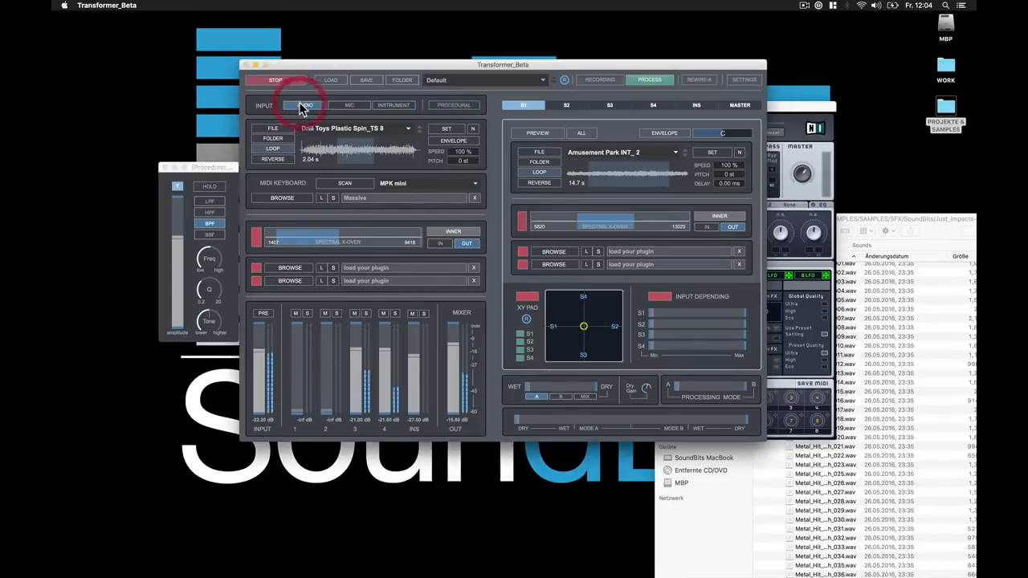
pyautogui.click(276, 79)
pyautogui.moveTo(186, 167); pyautogui.dragTo(186, 155)
pyautogui.click(210, 176)
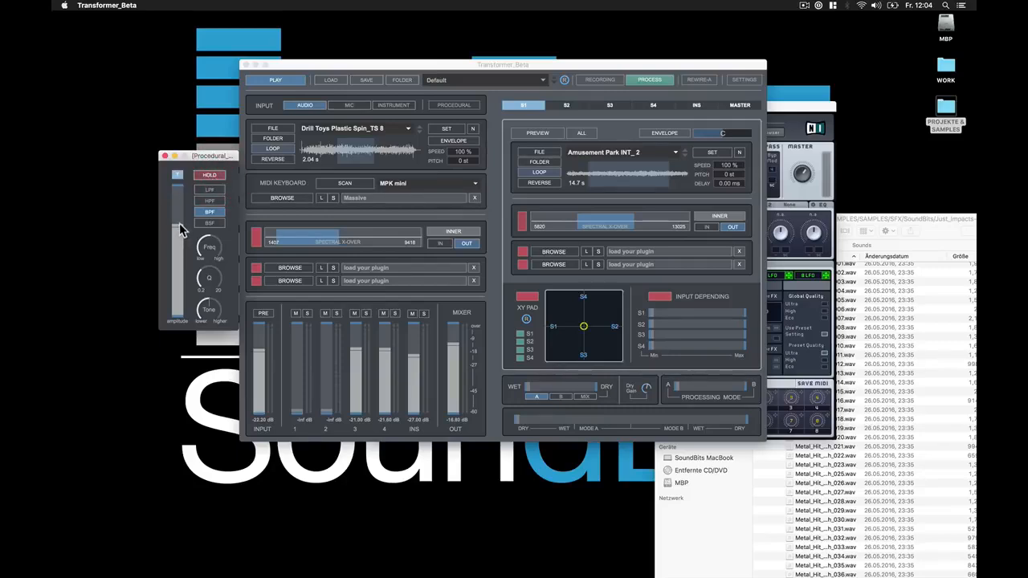
# Step: Solo mixer channel 1 and adjust its level
pyautogui.click(307, 313)
pyautogui.click(307, 313)
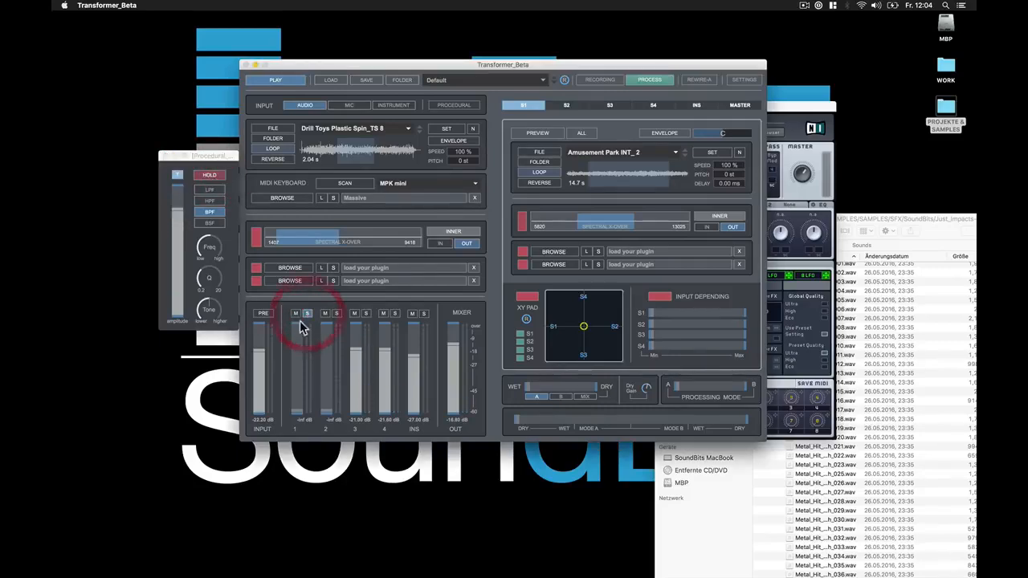
pyautogui.moveTo(295, 375)
pyautogui.mouseDown()
pyautogui.moveTo(295, 338)
pyautogui.moveTo(292, 409)
pyautogui.mouseUp()
# Step: Solo mixer channel 3 instead of channel 1 and play its sound with the Procedural generator's amplitude
pyautogui.click(307, 314)
pyautogui.click(365, 314)
pyautogui.moveTo(172, 206); pyautogui.dragTo(172, 219)
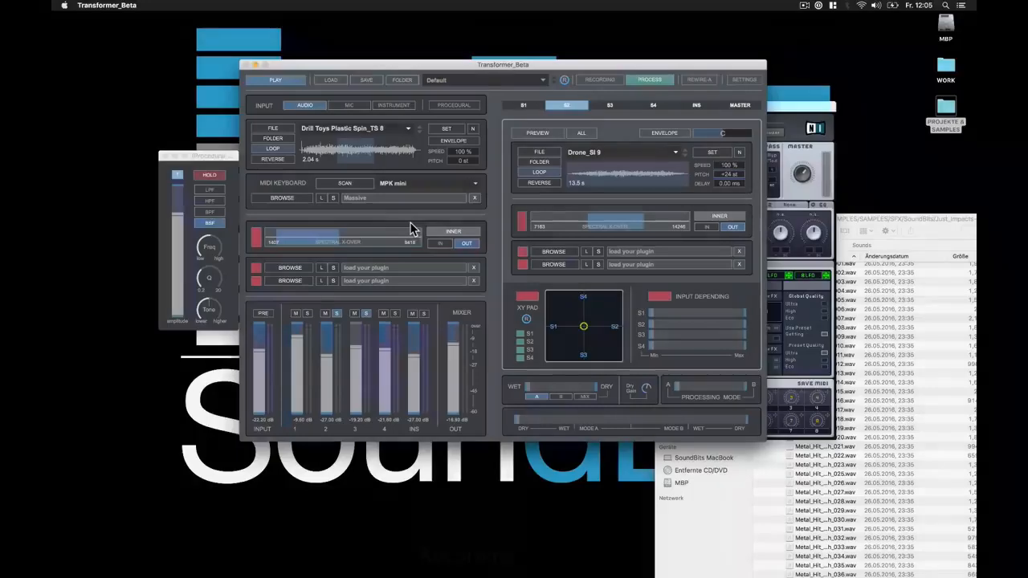
# Step: Set up a 24-bit stereo WAV recording saved to the Desktop as snd_01.wav
pyautogui.click(596, 80)
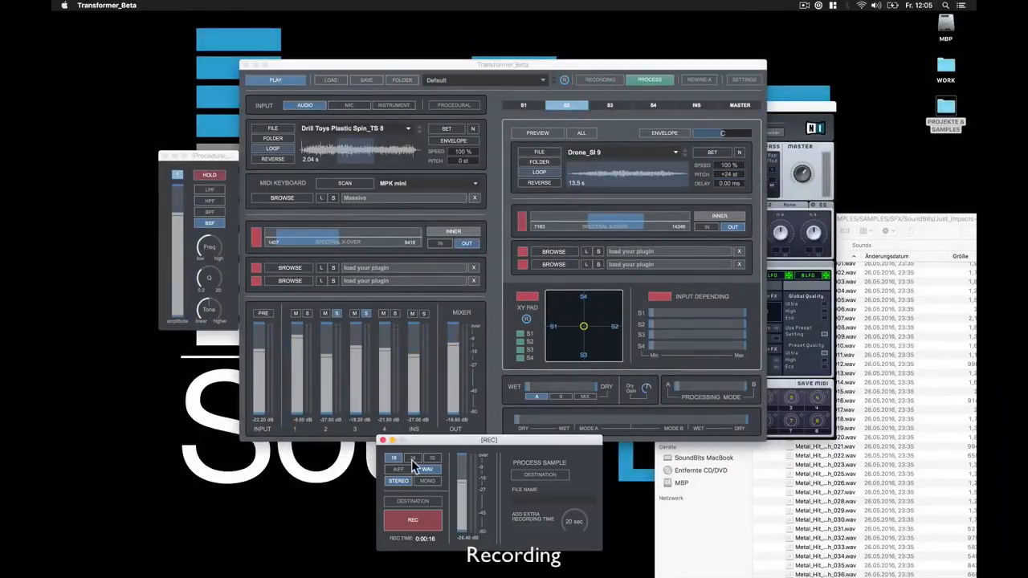
pyautogui.click(422, 500)
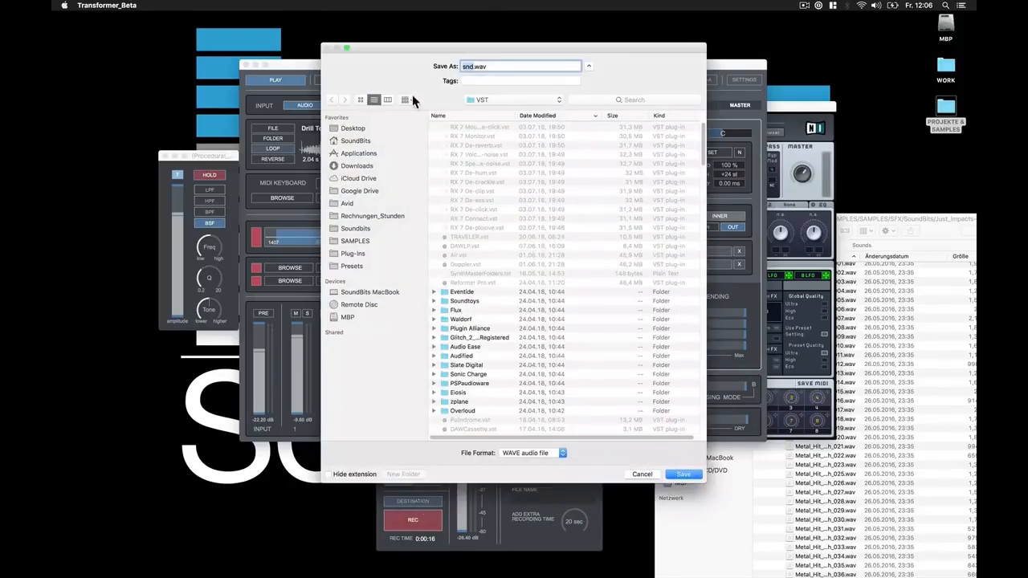
pyautogui.write('snd_01')
pyautogui.click(350, 129)
pyautogui.click(680, 475)
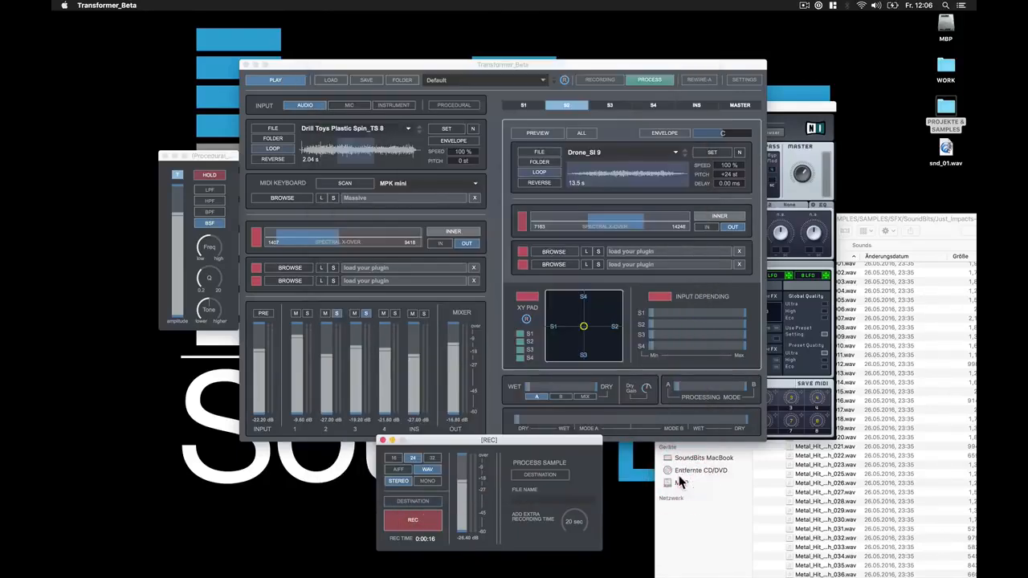
# Step: Start recording while varying the Procedural amplitude, the output level and channel 2's level, and set S2's pitch to +24 st
pyautogui.click(430, 522)
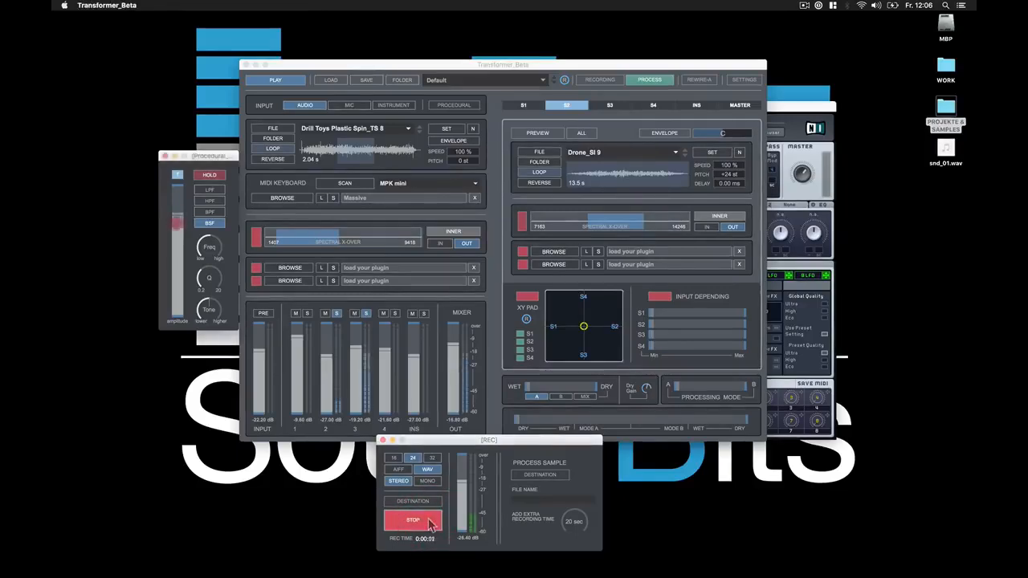
pyautogui.moveTo(177, 210); pyautogui.dragTo(175, 208)
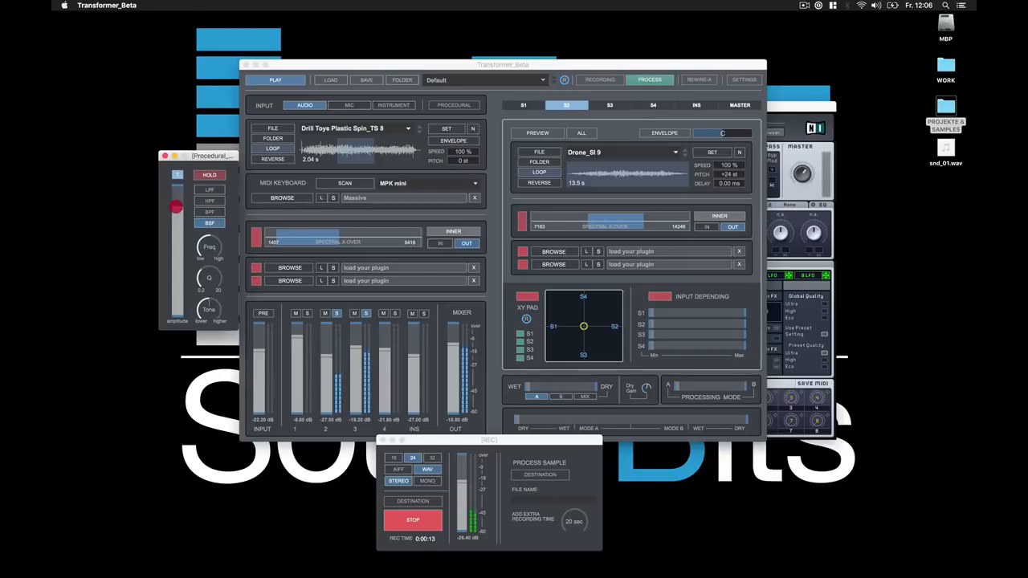
pyautogui.moveTo(453, 345); pyautogui.dragTo(453, 342)
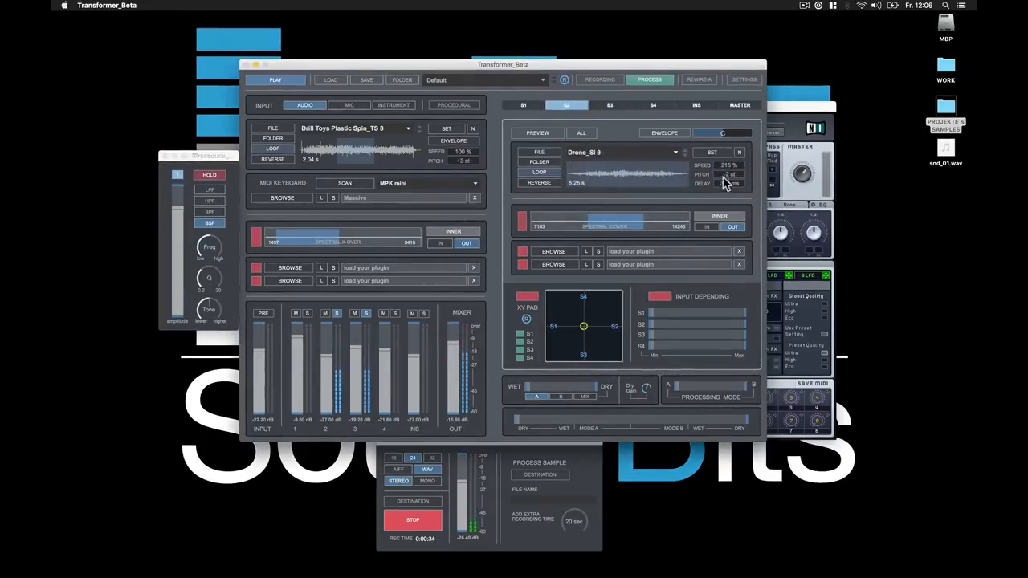
pyautogui.moveTo(725, 164)
pyautogui.mouseDown()
pyautogui.moveTo(712, 107)
pyautogui.moveTo(718, 35)
pyautogui.mouseUp()
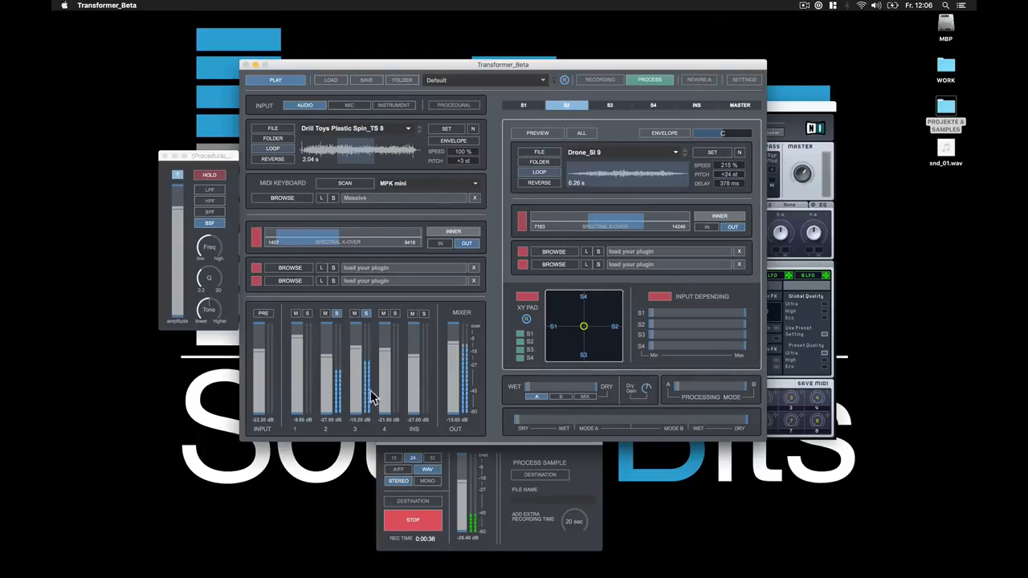
pyautogui.moveTo(329, 356); pyautogui.dragTo(329, 360)
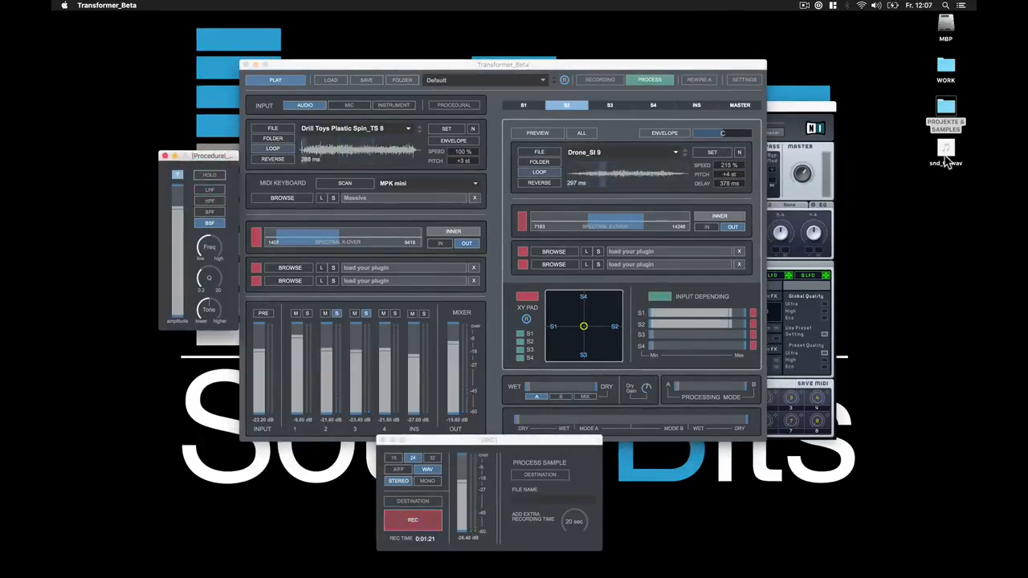
# Step: Open the recorded snd_01.wav from the desktop to listen to it
pyautogui.click(945, 150)
pyautogui.doubleClick(946, 151)
pyautogui.click(188, 335)
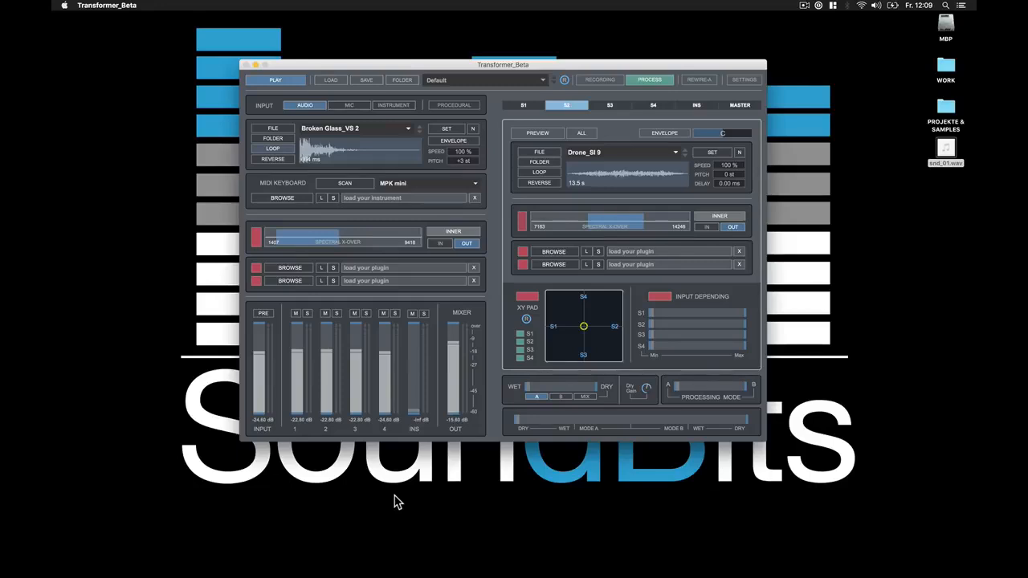
# Step: Examine the audio settings' driver choices, including ad_rewire, and close the Audio Status window
pyautogui.click(750, 80)
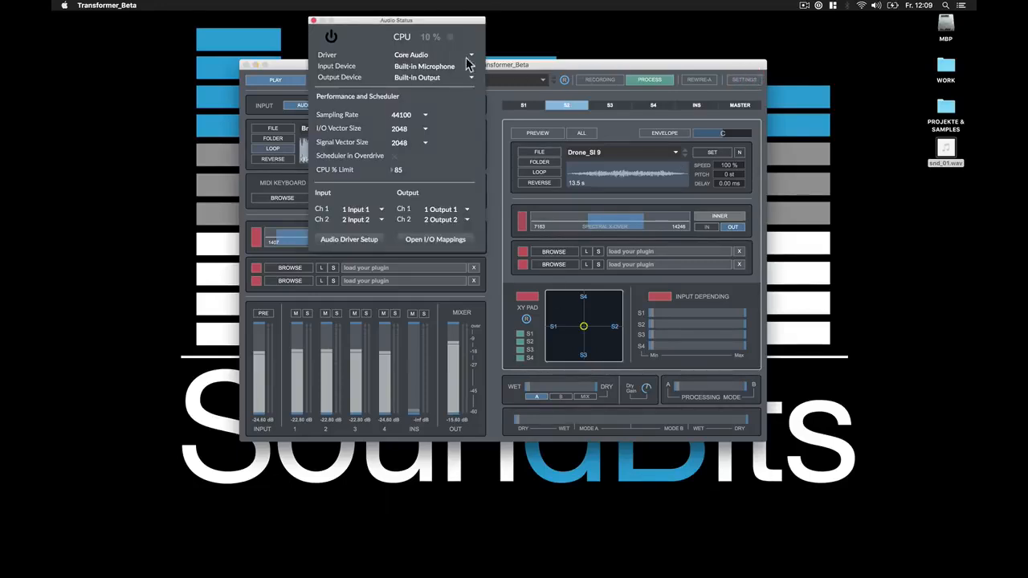
pyautogui.click(416, 54)
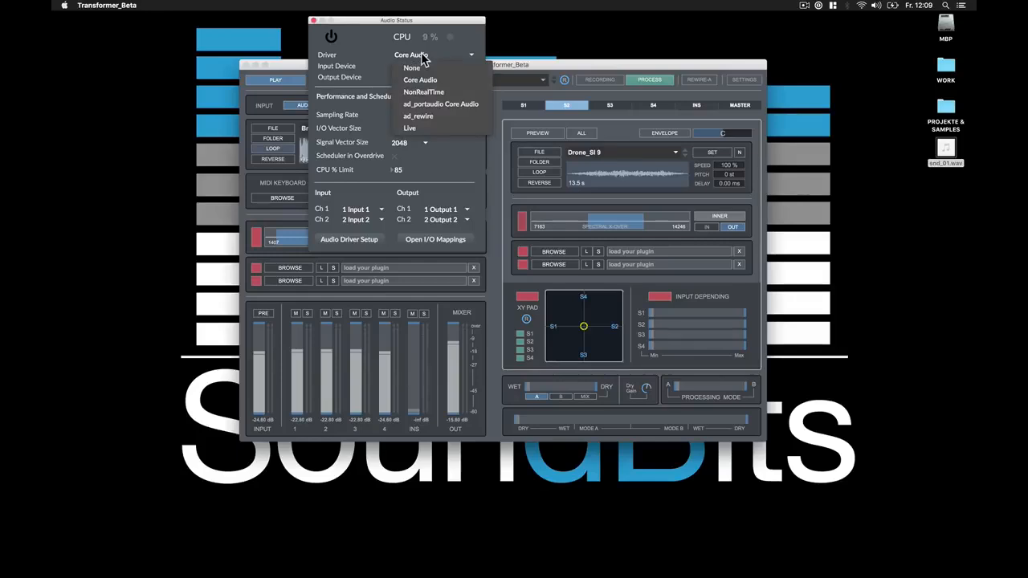
pyautogui.click(431, 116)
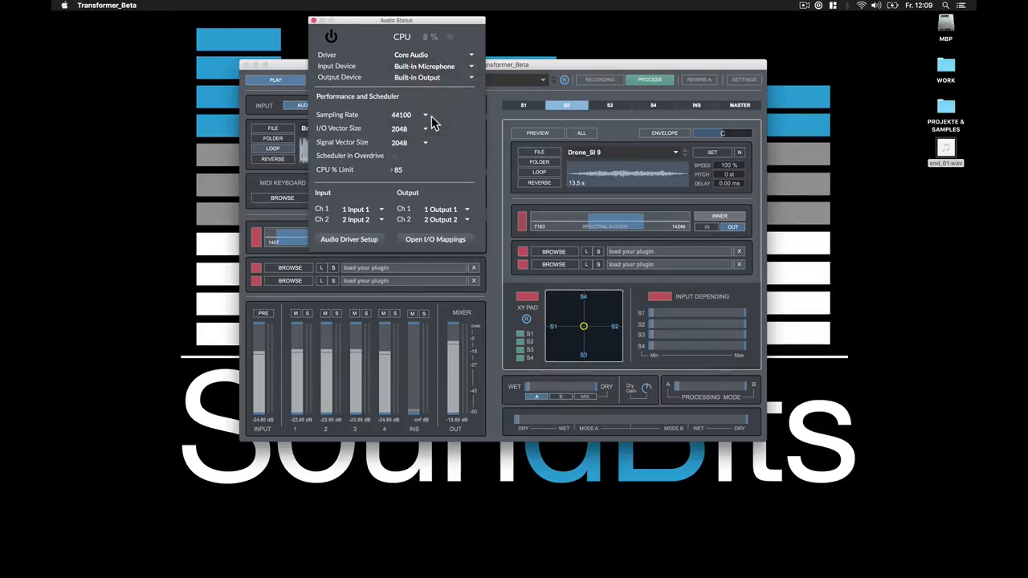
pyautogui.click(313, 20)
pyautogui.click(320, 57)
pyautogui.click(315, 65)
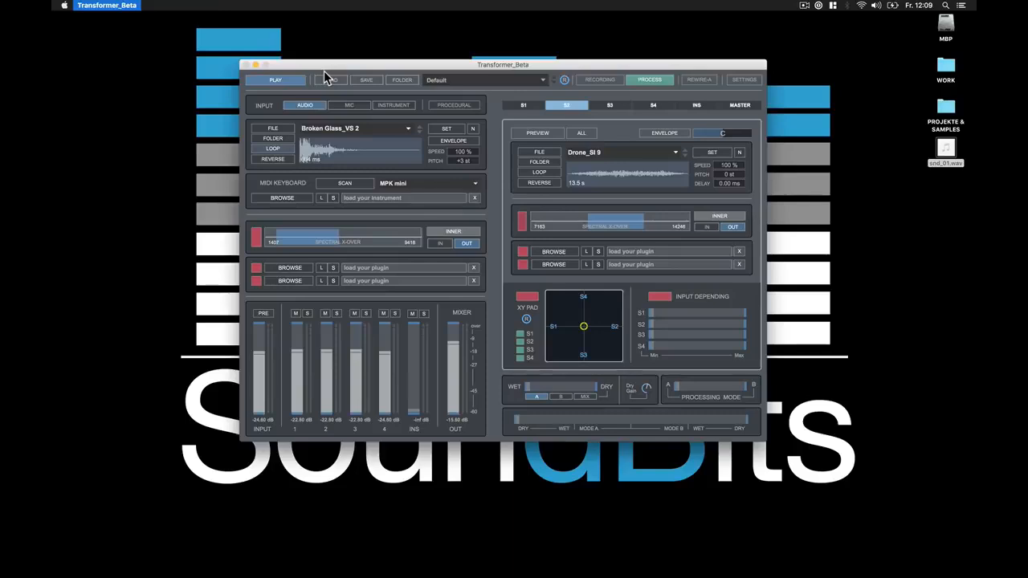
# Step: Quit the standalone Transformer, launch Studio One 4 and open the Transformer_ReWire song
pyautogui.press('super+q')
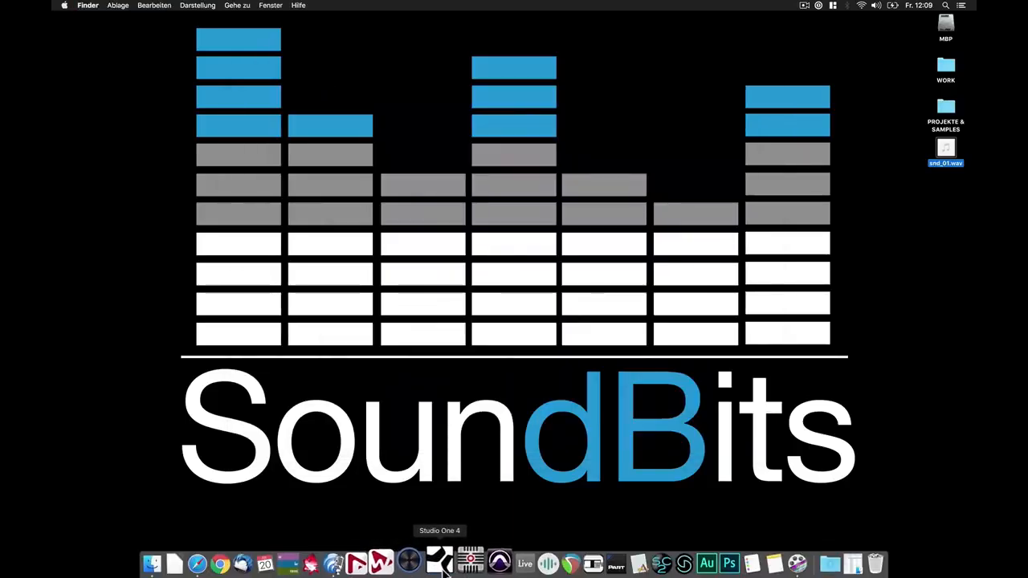
pyautogui.click(440, 564)
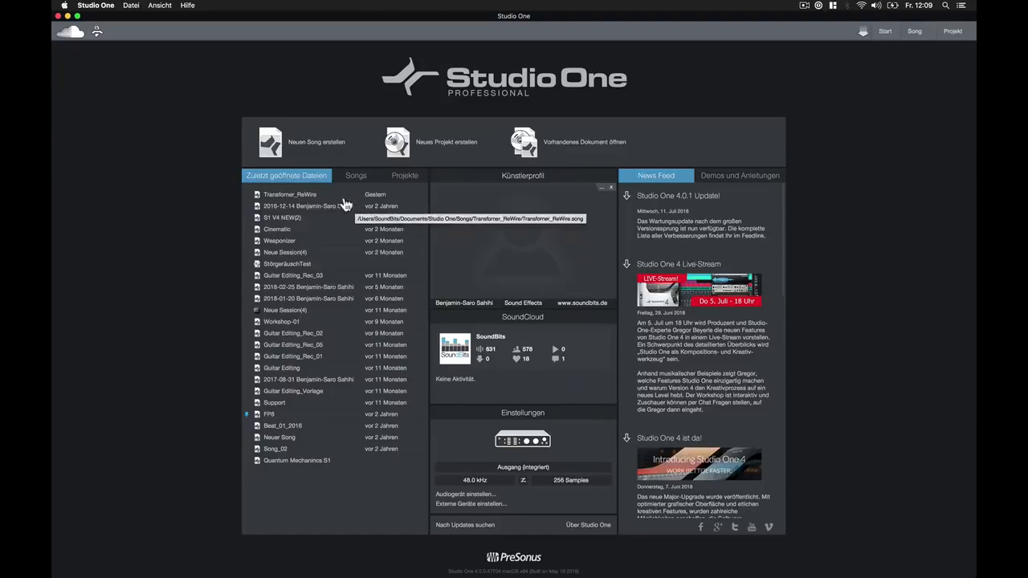
pyautogui.click(290, 196)
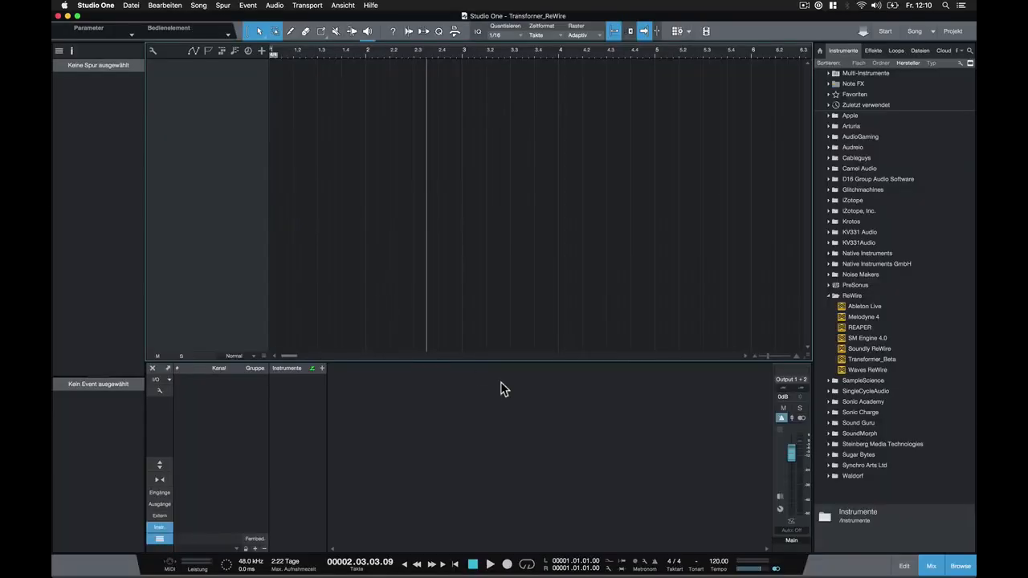
# Step: Add the Transformer_Beta ReWire instrument to the arrangement and launch Transformer as its ReWire client
pyautogui.click(869, 360)
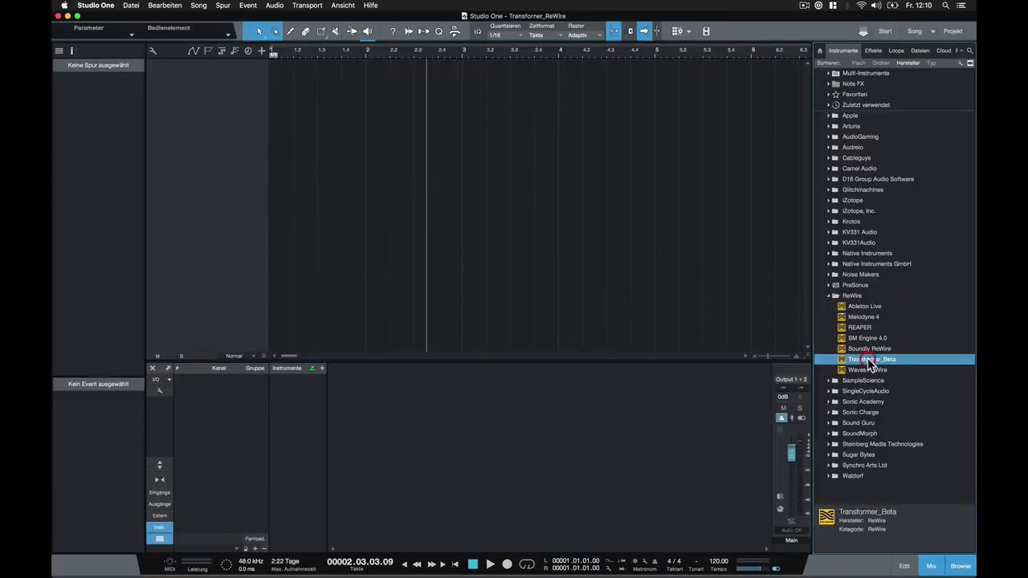
pyautogui.moveTo(869, 360); pyautogui.dragTo(292, 94)
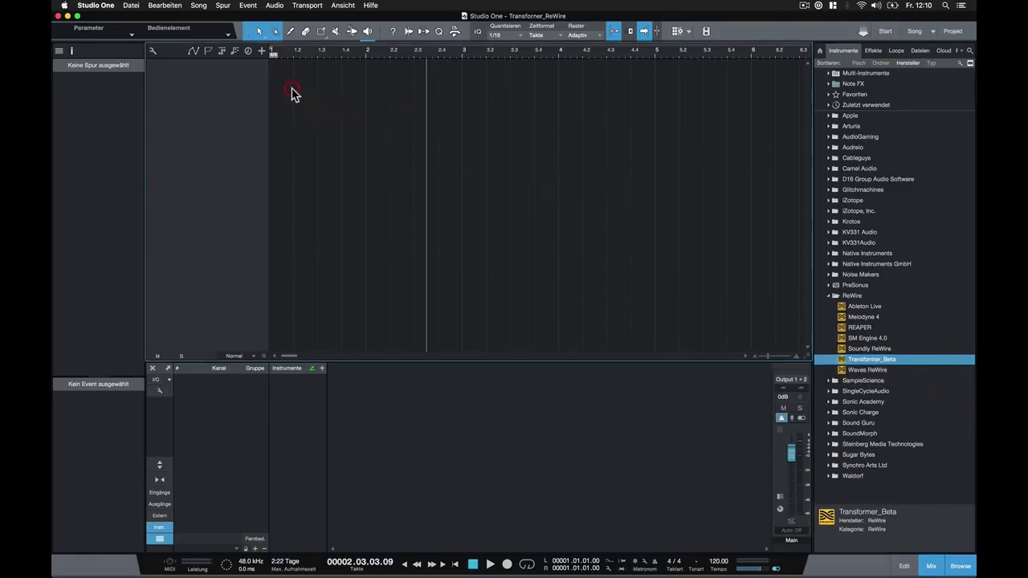
pyautogui.moveTo(245, 568)
pyautogui.click(463, 562)
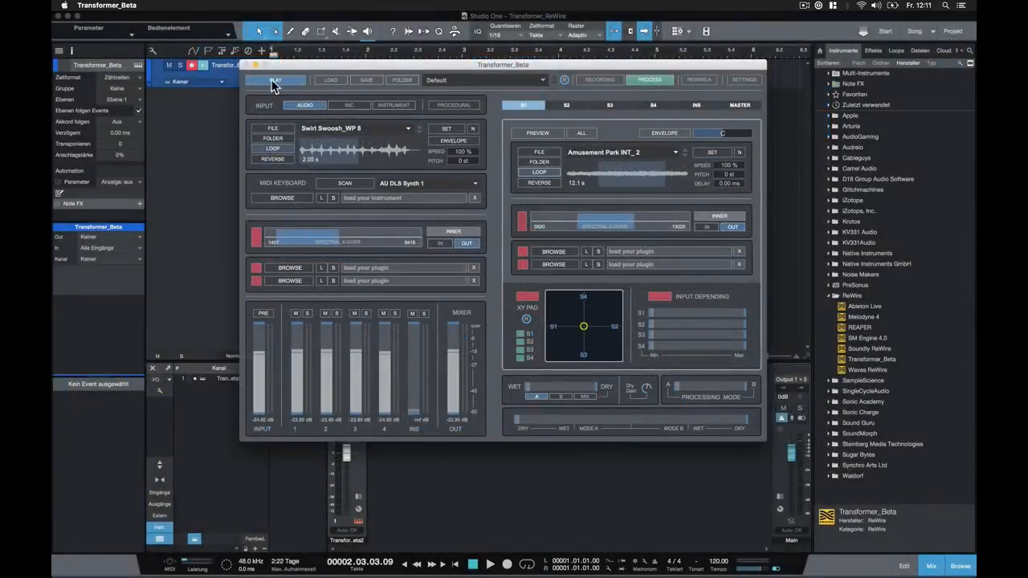
# Step: Start Transformer's playback and try soloing mixer channel 1, leaving only channel 3 soloed
pyautogui.click(274, 82)
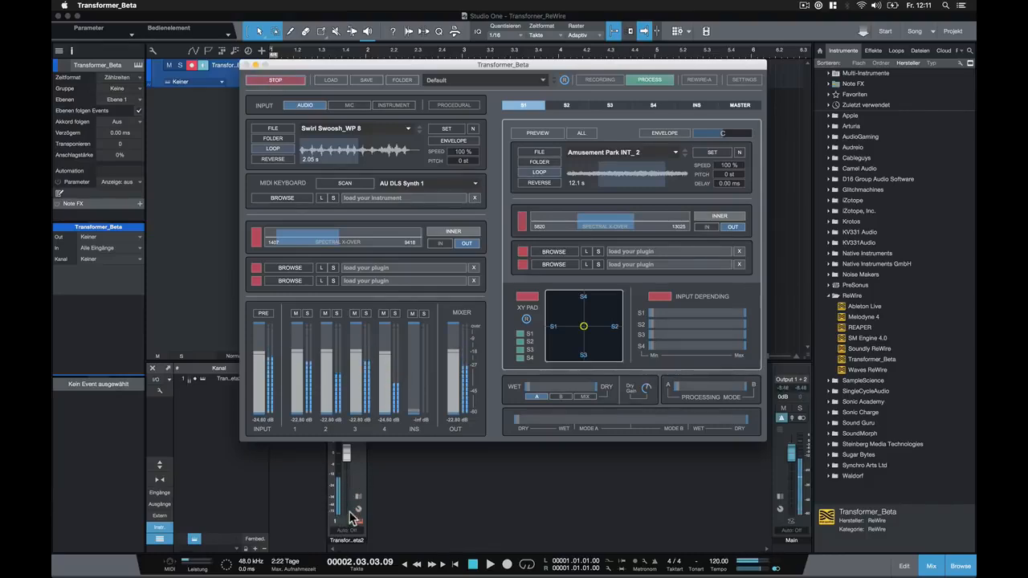
pyautogui.click(307, 313)
pyautogui.click(308, 313)
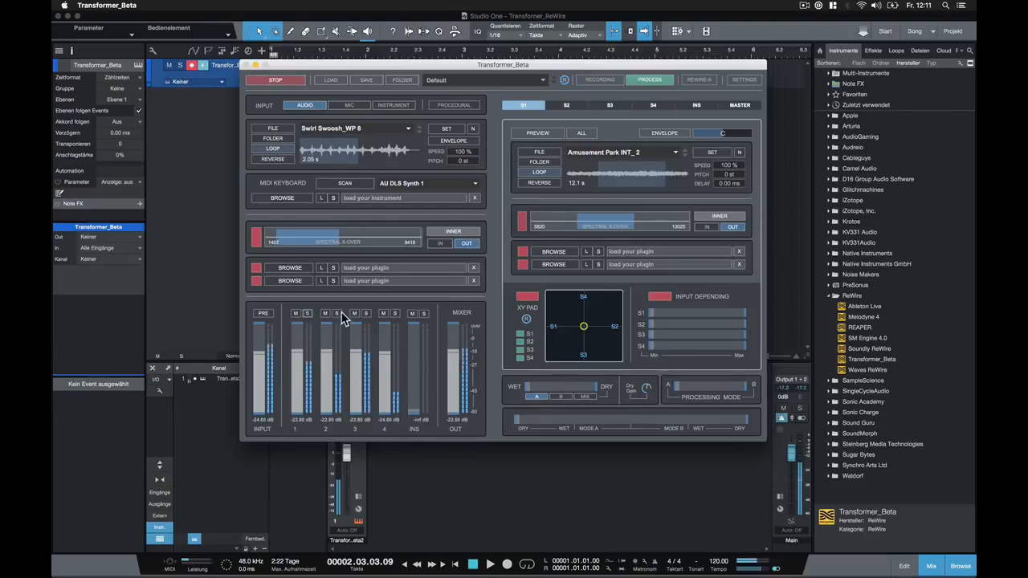
pyautogui.click(367, 313)
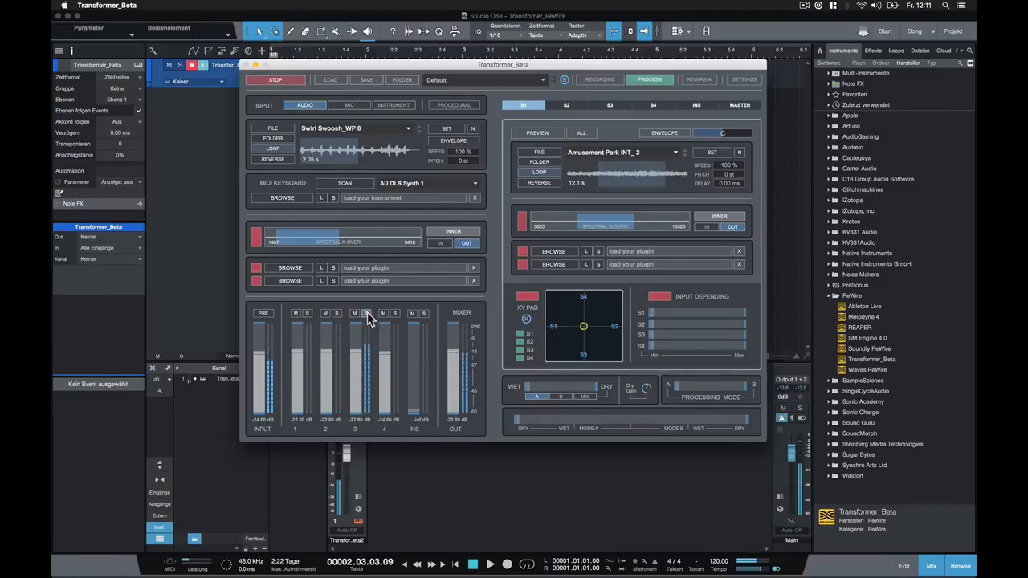
# Step: Back in Studio One, add one stereo audio track and rename it Transformer ReWire
pyautogui.click(204, 123)
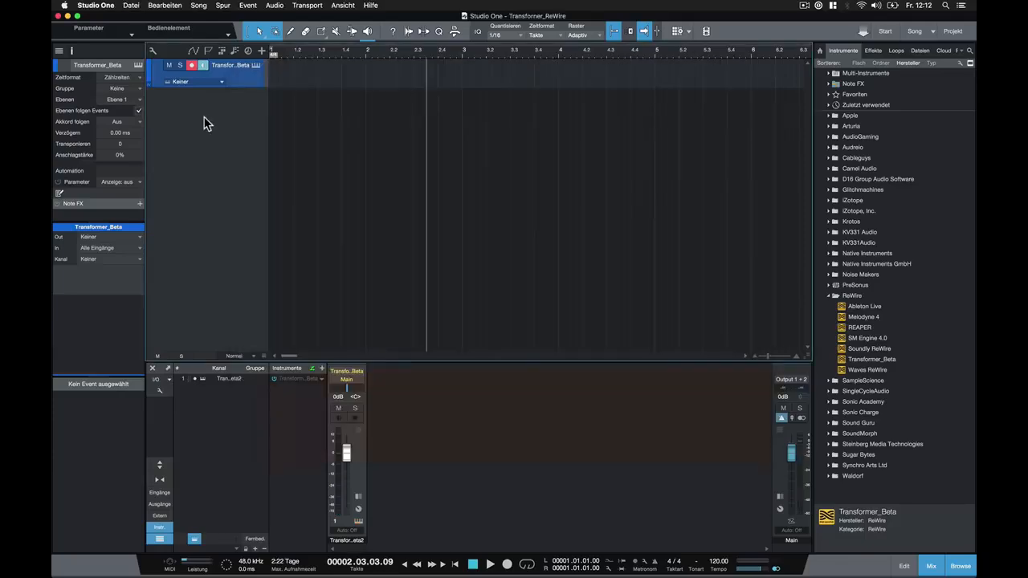
pyautogui.doubleClick(205, 123)
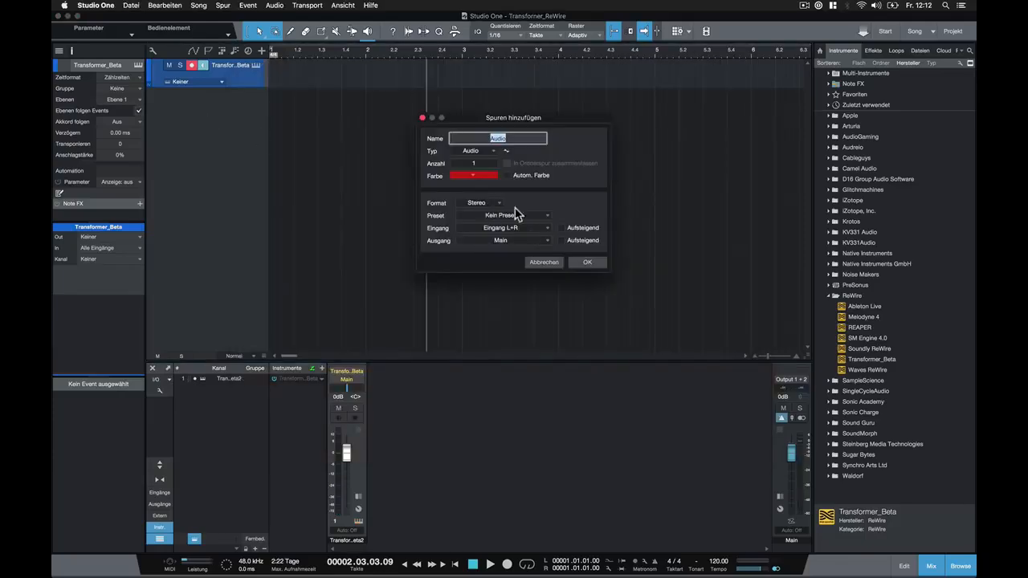
pyautogui.click(582, 264)
pyautogui.doubleClick(223, 97)
pyautogui.write('Transformer ReWire')
pyautogui.press('Return')
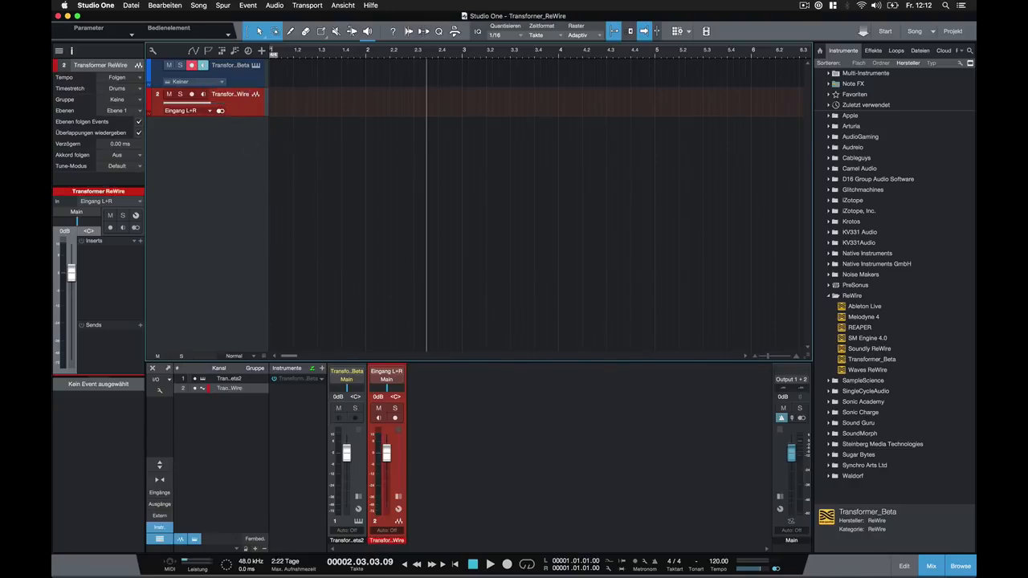
# Step: Set the audio track's input to Transformer_Beta 1+Transformer_Beta 2, arm it for recording and disarm the instrument track
pyautogui.click(98, 202)
pyautogui.click(101, 266)
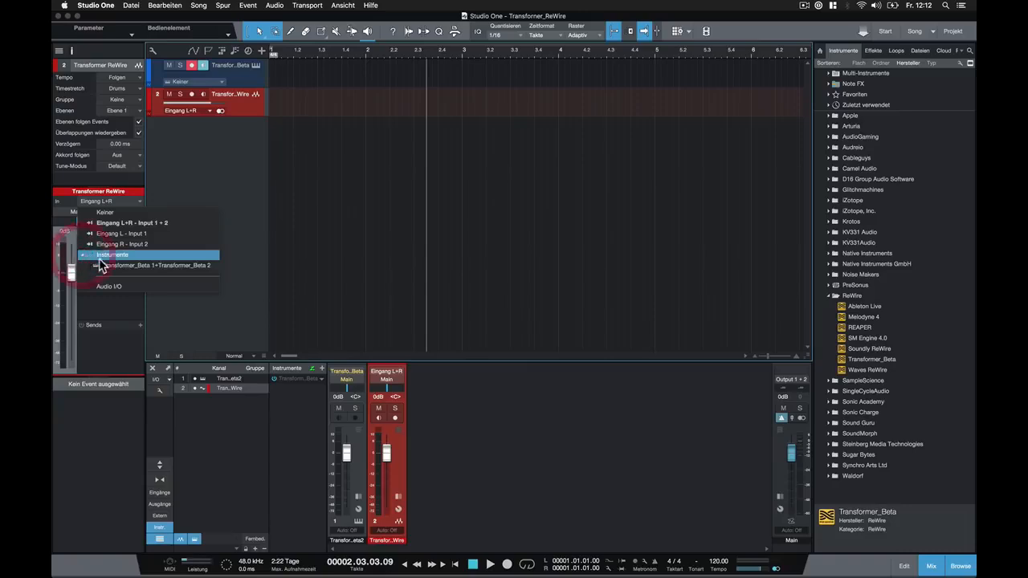
pyautogui.click(186, 266)
pyautogui.click(192, 95)
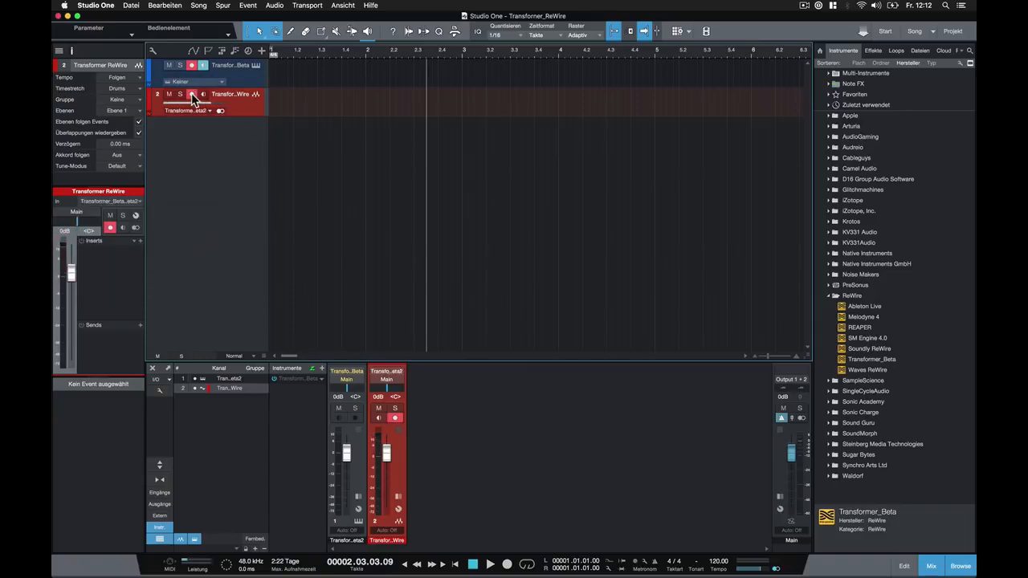
pyautogui.click(200, 70)
# Step: Record Transformer's output onto the armed track while raising S3's speed to 265 % and lowering it to 10 %
pyautogui.click(508, 563)
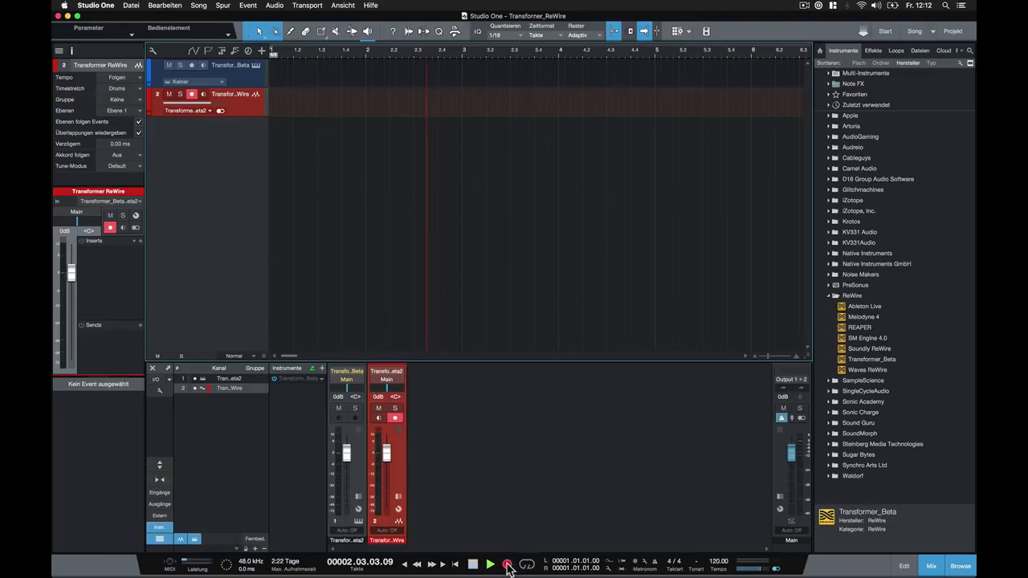
pyautogui.press('super+Tab')
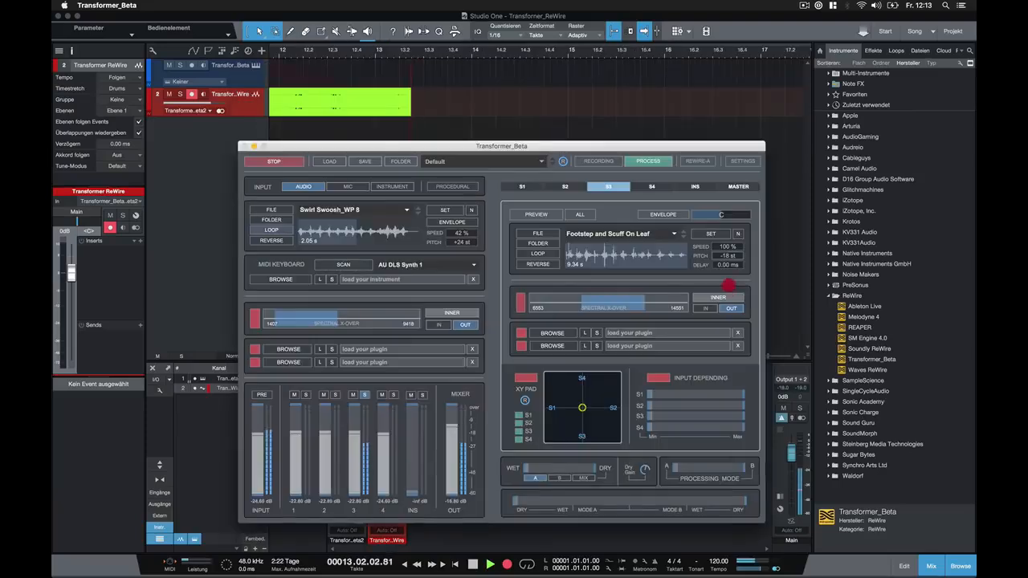
pyautogui.moveTo(729, 246); pyautogui.dragTo(720, 153)
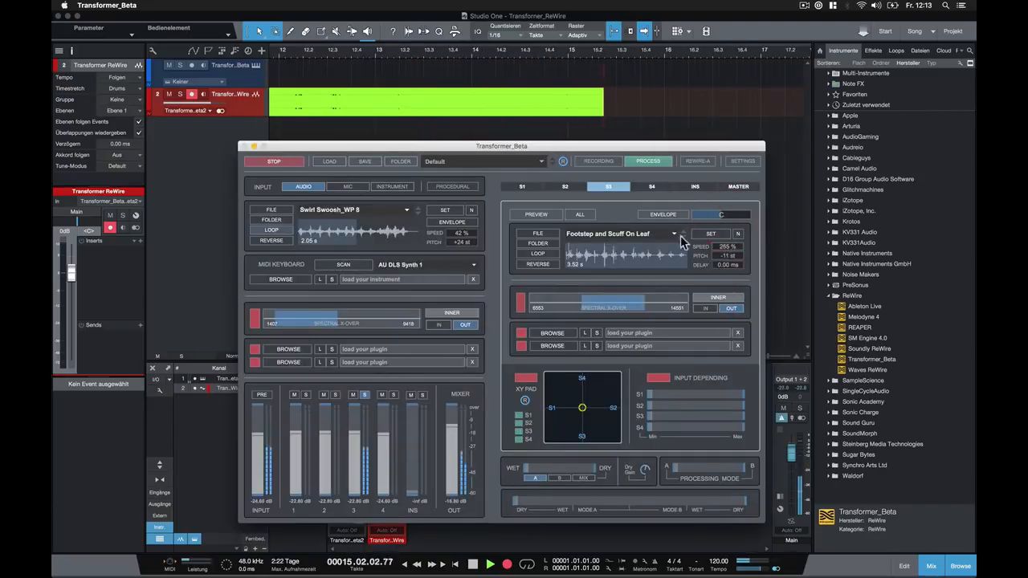
pyautogui.moveTo(723, 246); pyautogui.dragTo(723, 310)
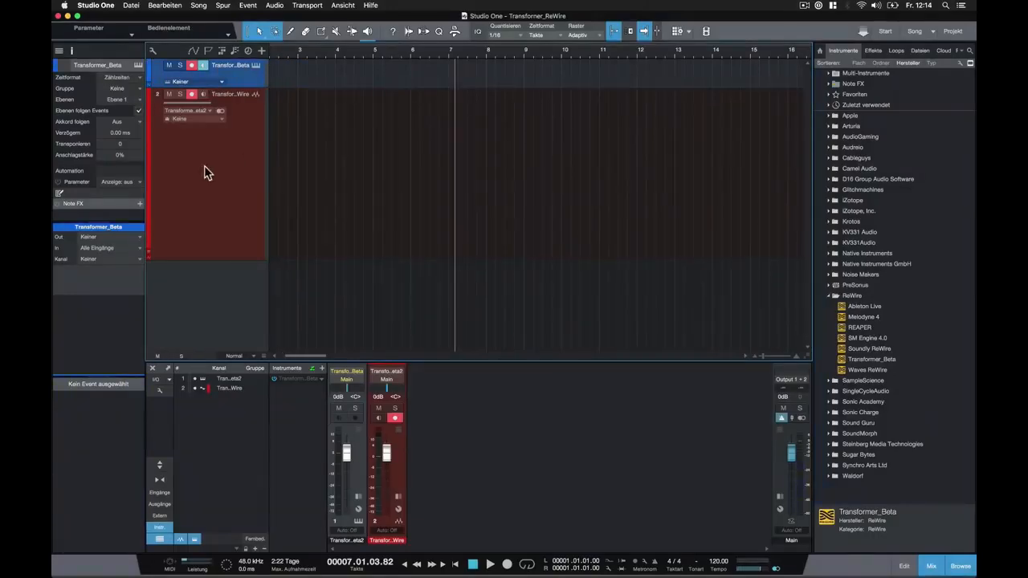
# Step: Route the instrument track's output to Transformer_Beta and create a MIDI part of long C3 notes spanning bars 6.2 to 10.2
pyautogui.click(102, 236)
pyautogui.click(119, 271)
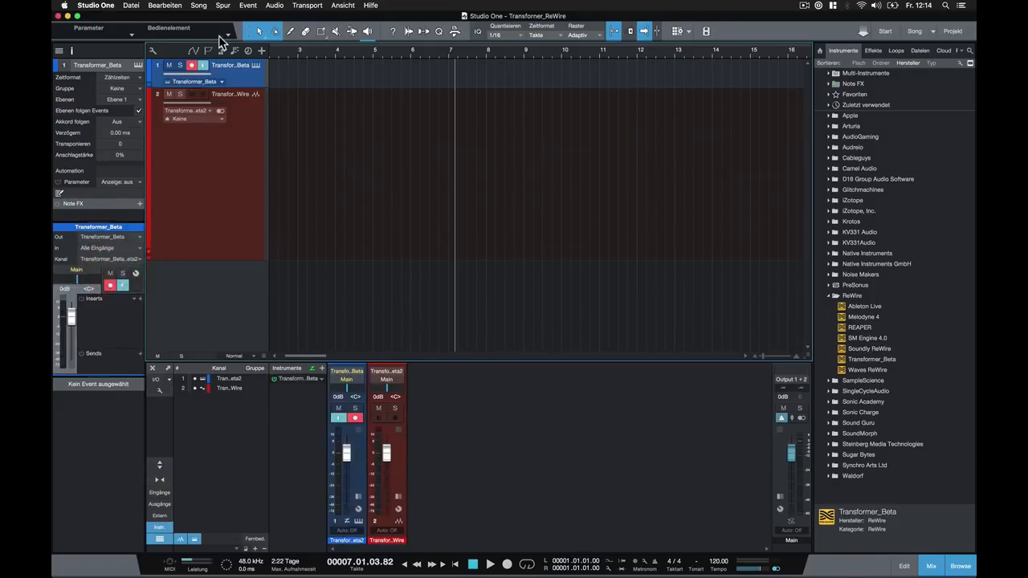
pyautogui.moveTo(374, 72); pyautogui.dragTo(570, 77)
pyautogui.doubleClick(476, 86)
pyautogui.moveTo(271, 454); pyautogui.dragTo(739, 454)
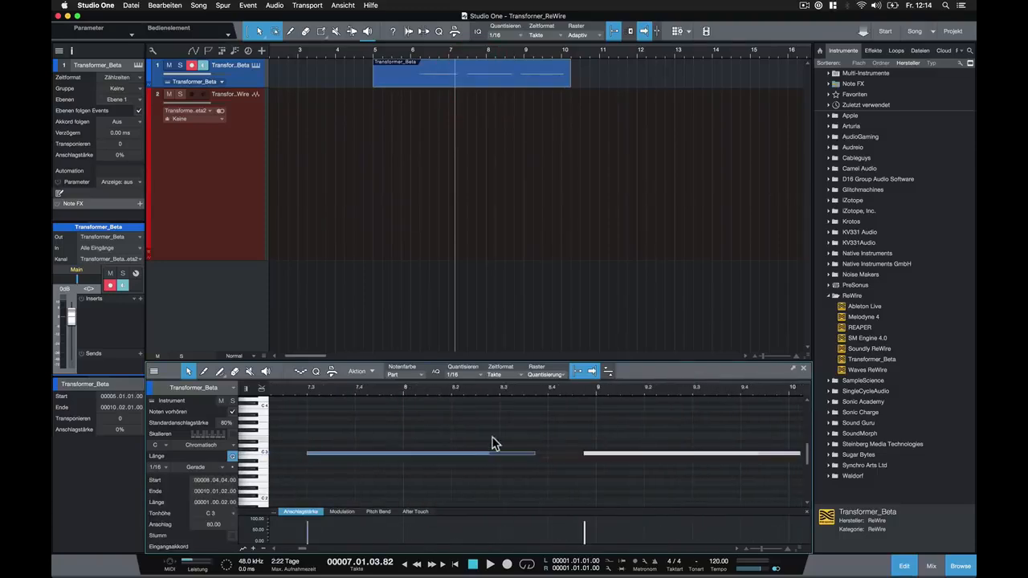
pyautogui.scroll(-1, 492, 437)
pyautogui.moveTo(375, 87); pyautogui.dragTo(419, 88)
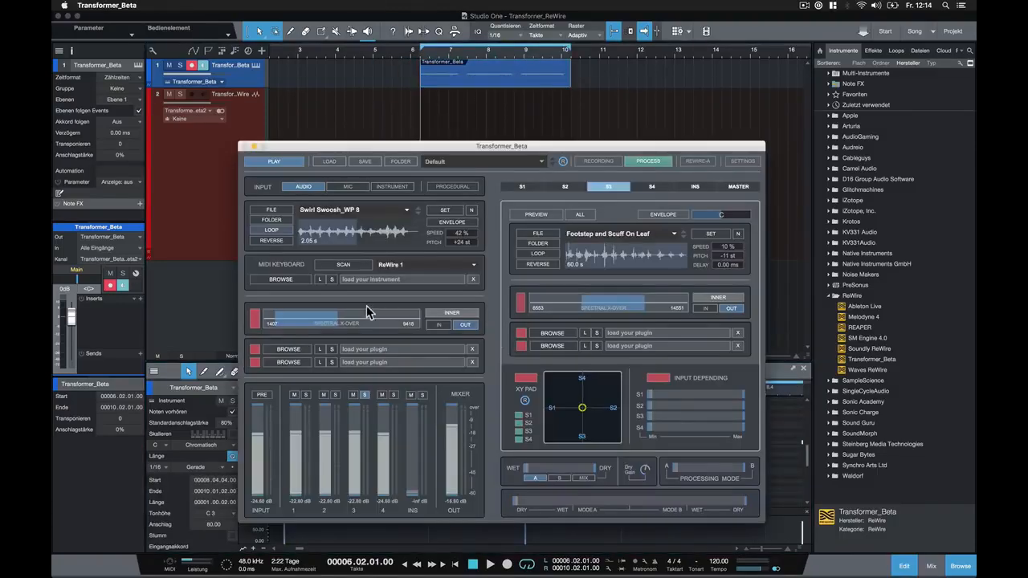
# Step: In Transformer, switch the input to Instrument and load Massive.vst from the VST plug-in folder
pyautogui.click(388, 186)
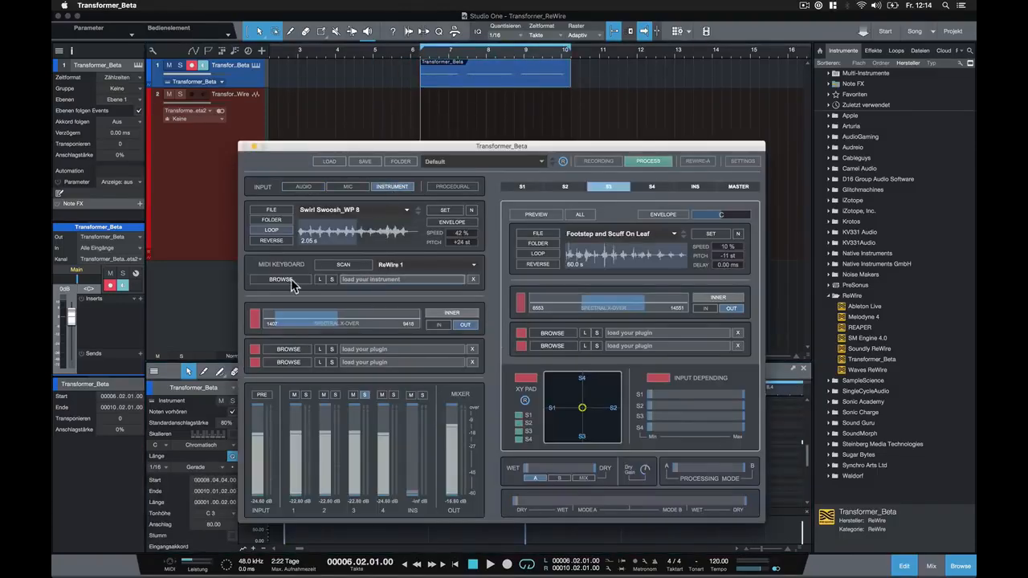
pyautogui.click(297, 279)
pyautogui.click(348, 237)
pyautogui.doubleClick(454, 108)
pyautogui.press('m')
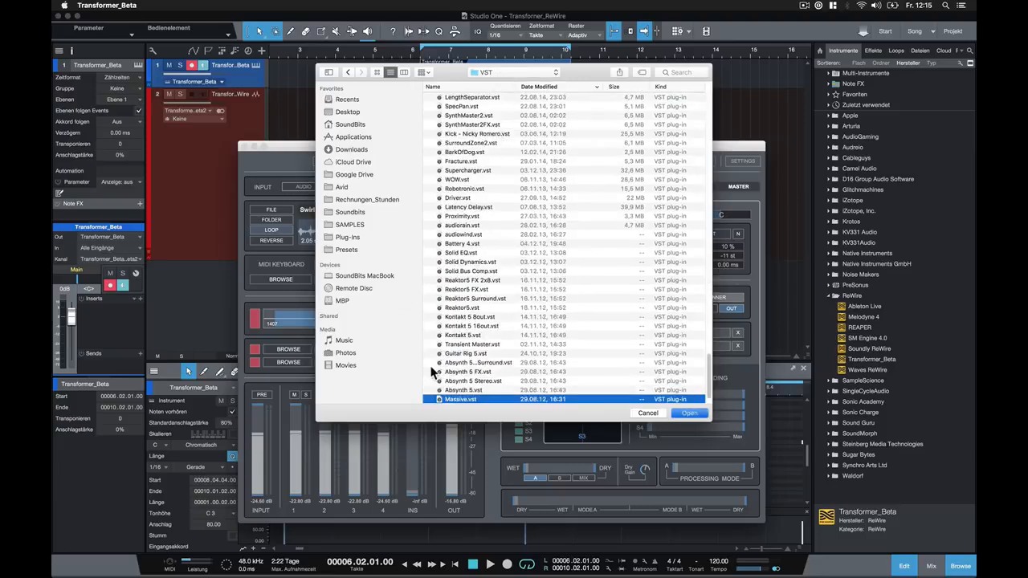
pyautogui.press('Return')
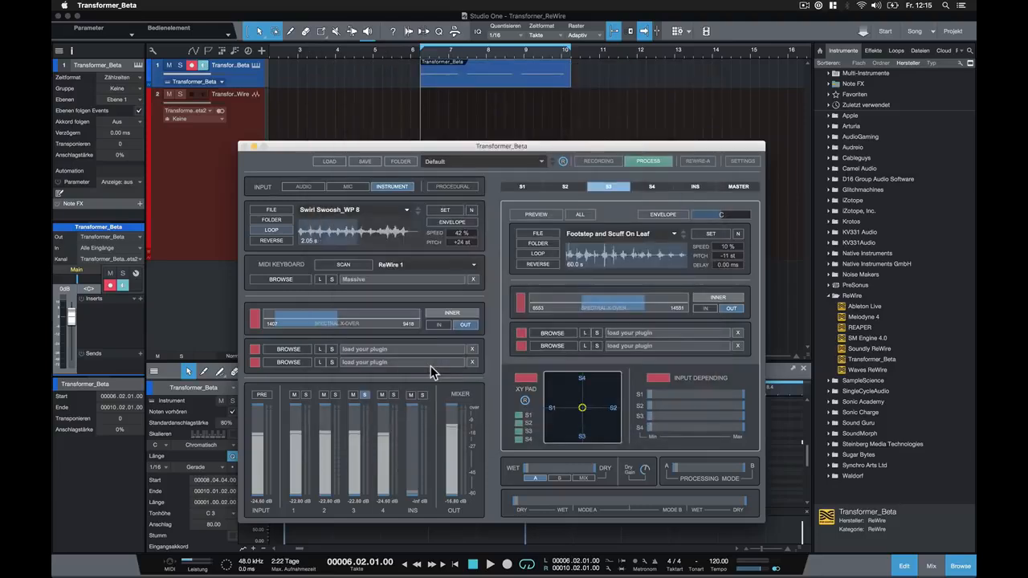
# Step: Play the MIDI part in Studio One to hear Massive through Transformer, checking its meters, and stop playback
pyautogui.doubleClick(451, 78)
pyautogui.press('space')
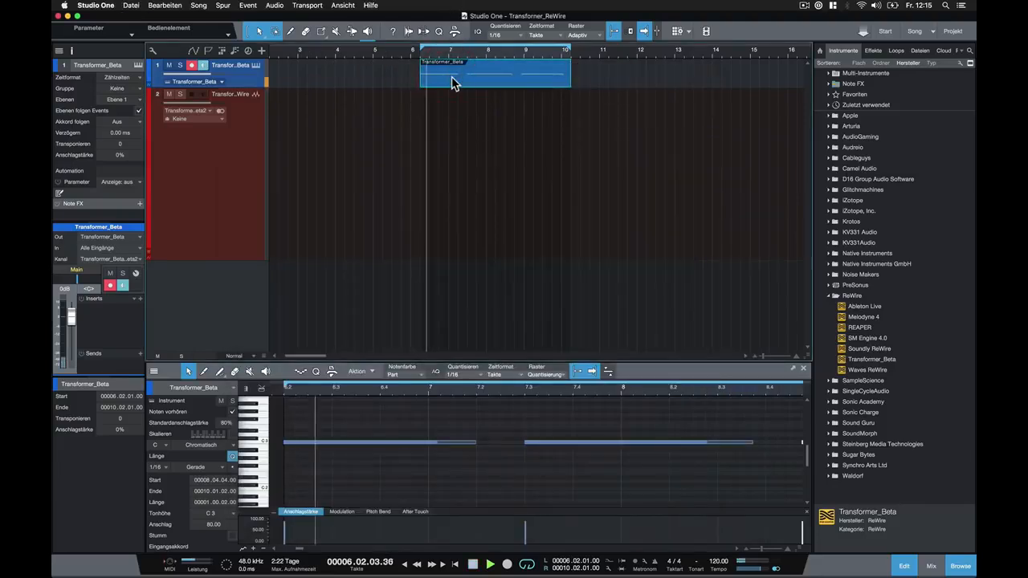
pyautogui.press('super+Tab')
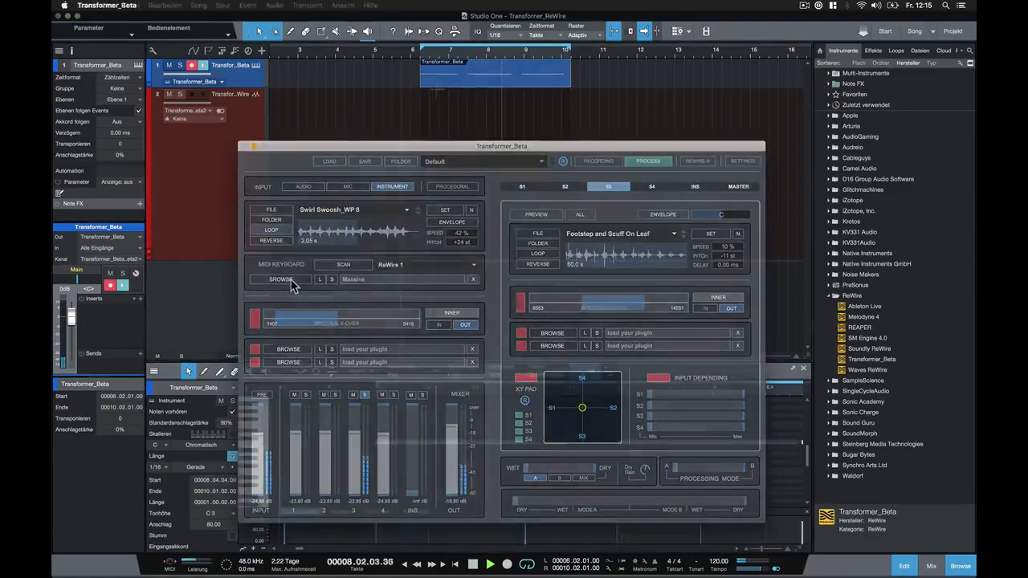
pyautogui.click(442, 82)
pyautogui.press('space')
pyautogui.press('l')
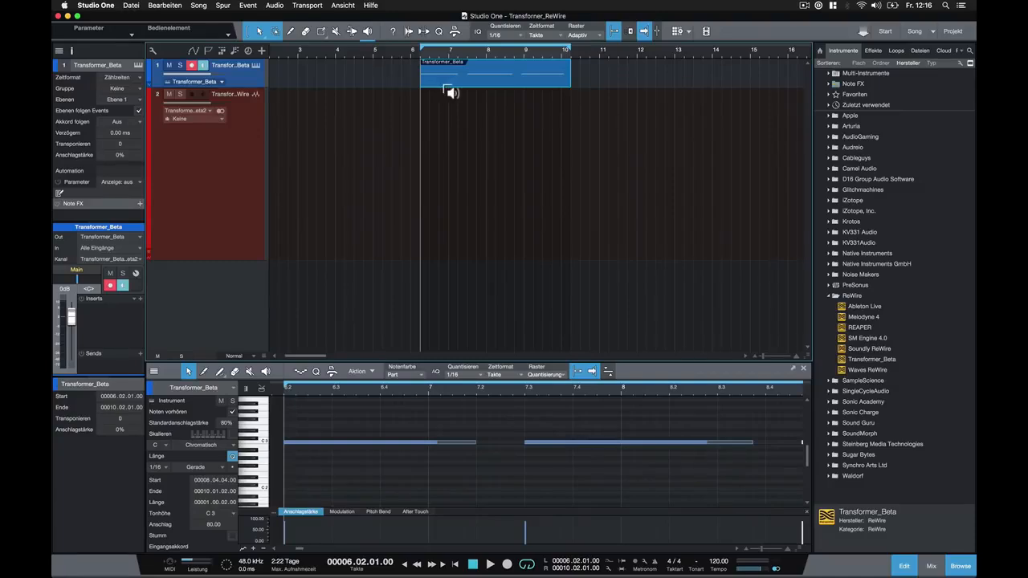
# Step: Bounce the MIDI part to an audio track, increase that track's height and normalize the rendered event
pyautogui.press('super+b')
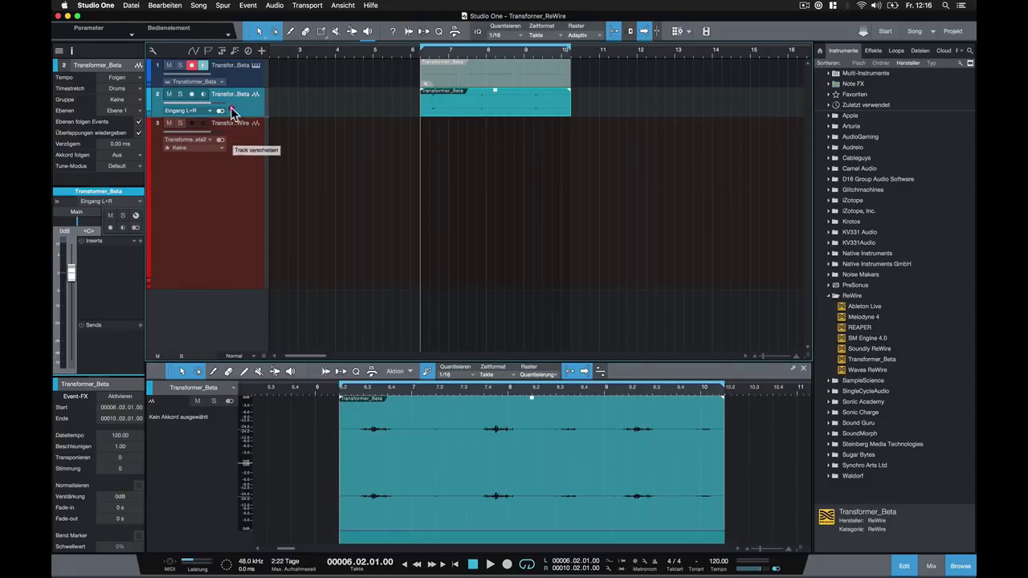
pyautogui.moveTo(231, 114); pyautogui.dragTo(233, 226)
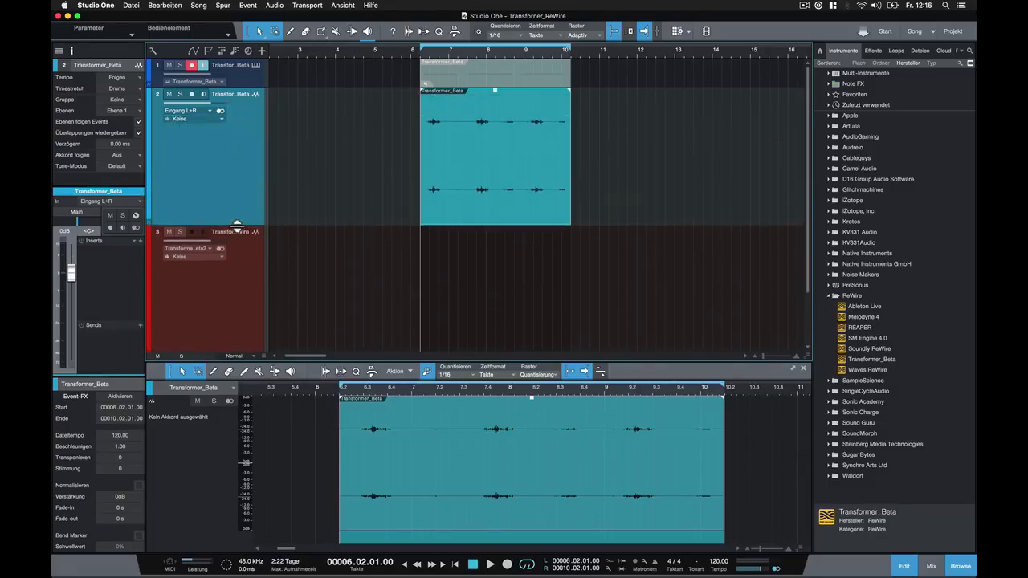
pyautogui.click(139, 486)
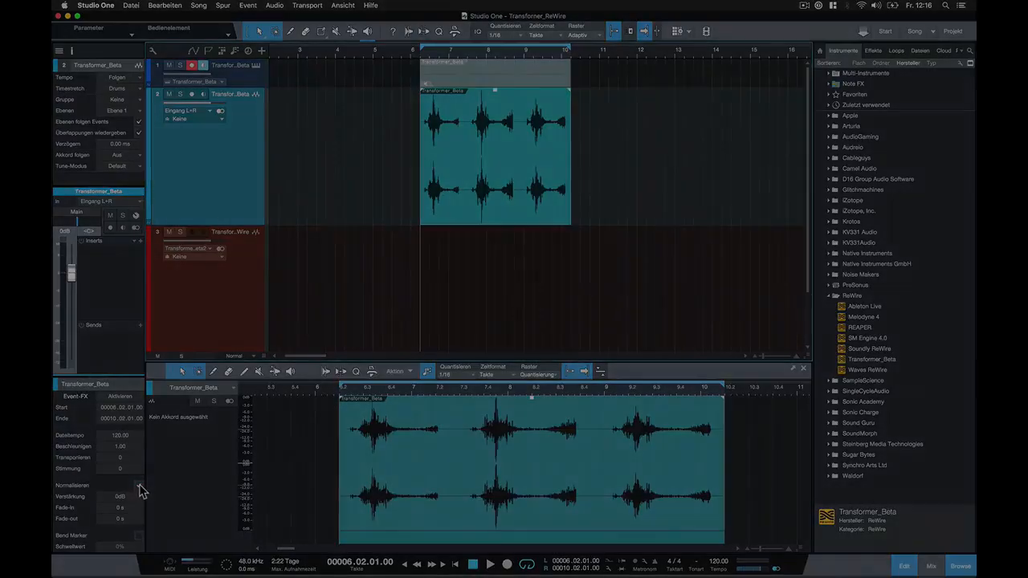